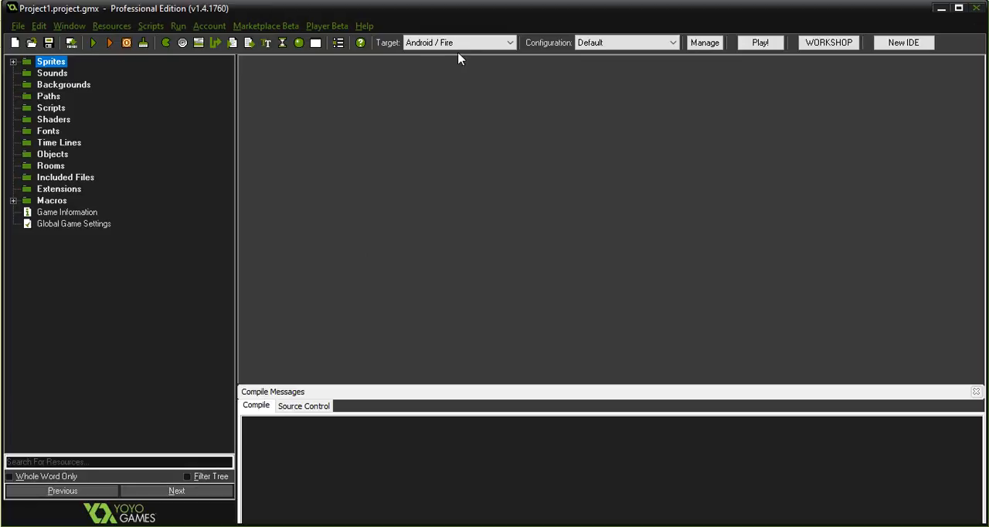
Set the build target to Android / Fire.
{"action": "left_click", "coordinate": [493, 44]}
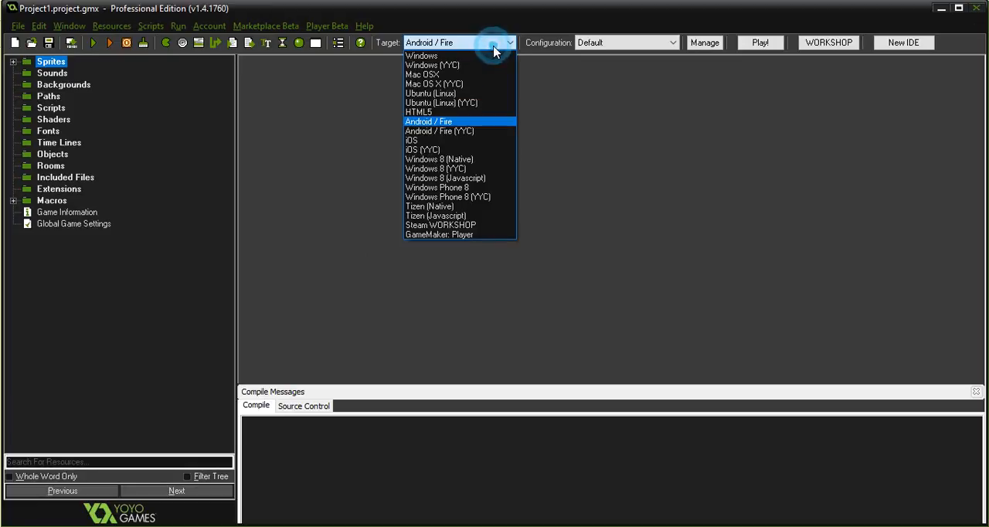
{"action": "left_click", "coordinate": [447, 122]}
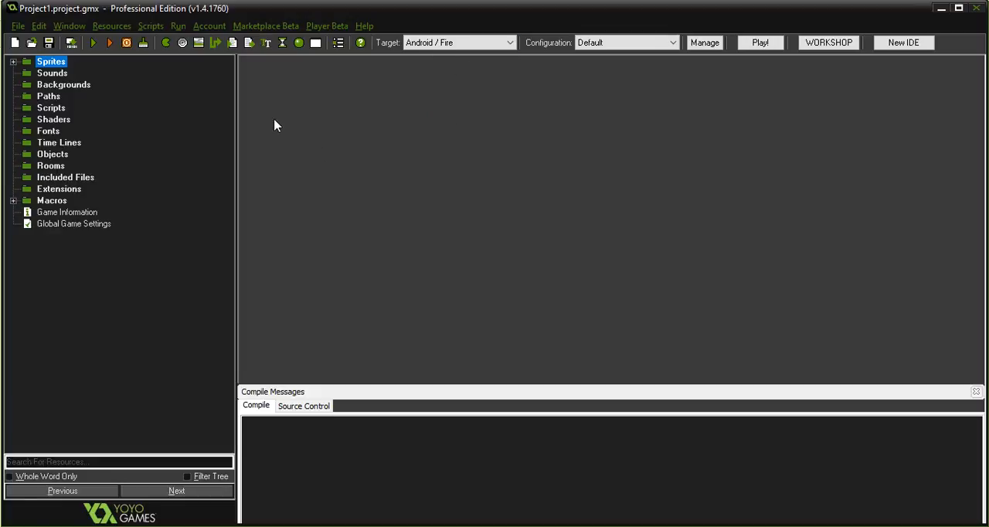
Open the Web Server preferences and examine the address in the IP allowed list.
{"action": "left_click", "coordinate": [17, 26]}
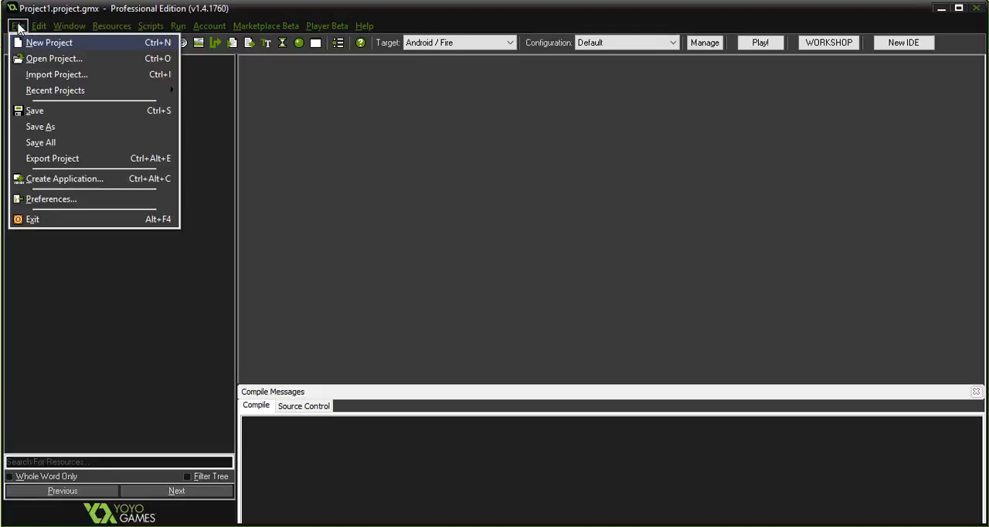
{"action": "left_click", "coordinate": [49, 199]}
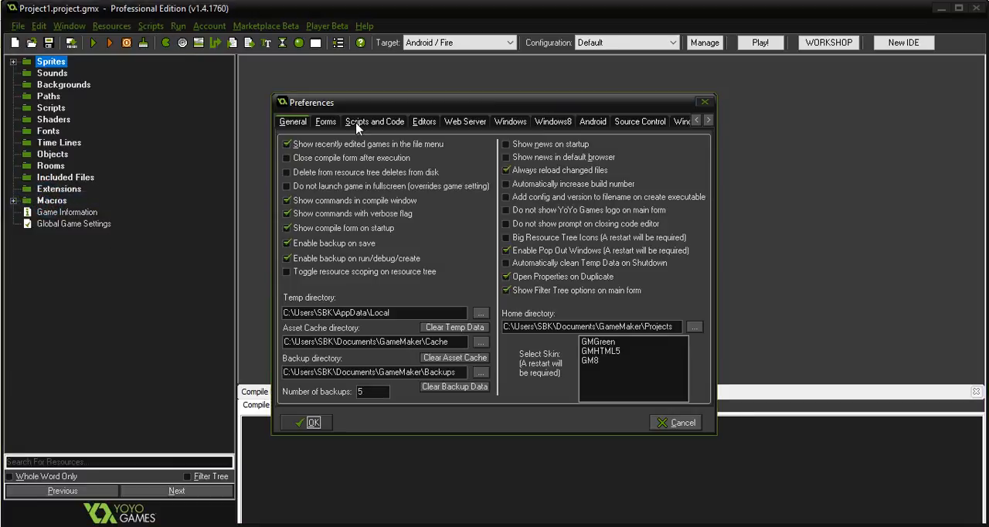
{"action": "left_click", "coordinate": [478, 126]}
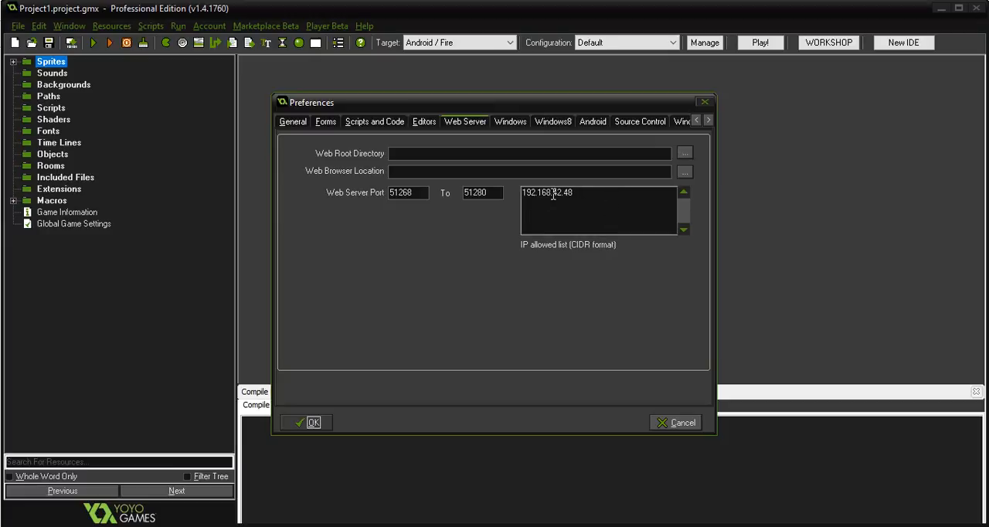
{"action": "left_click", "coordinate": [580, 196]}
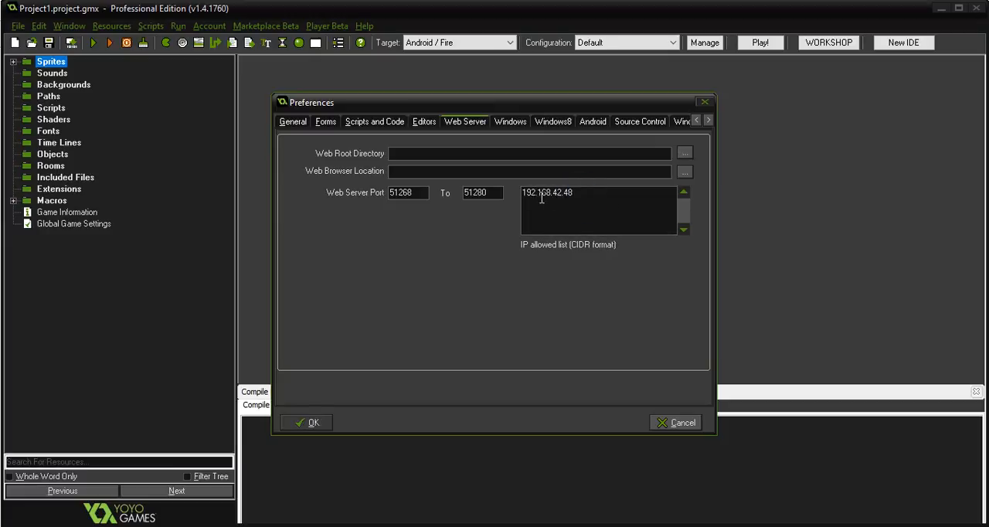
{"action": "left_click", "coordinate": [522, 193]}
{"action": "left_click_drag", "start_coordinate": [523, 192], "coordinate": [610, 193]}
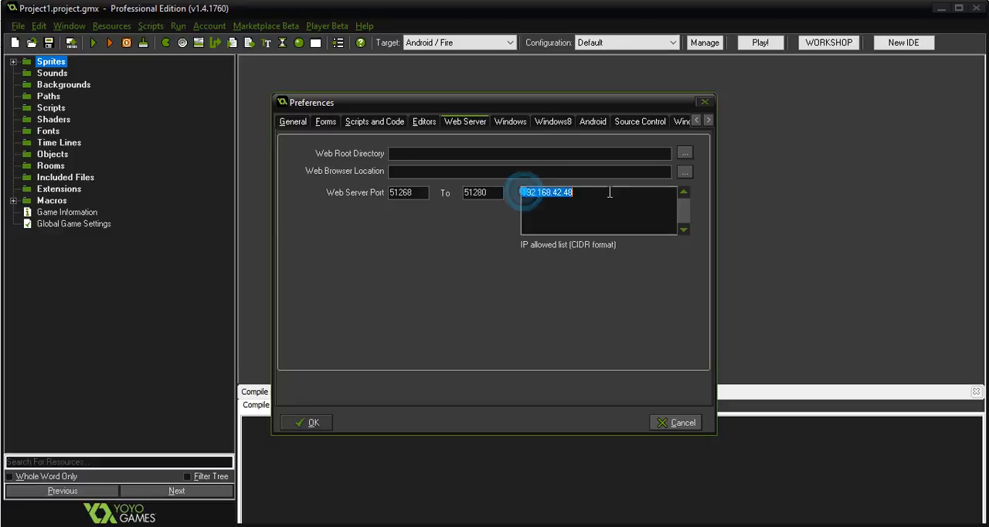
{"action": "left_click", "coordinate": [610, 192]}
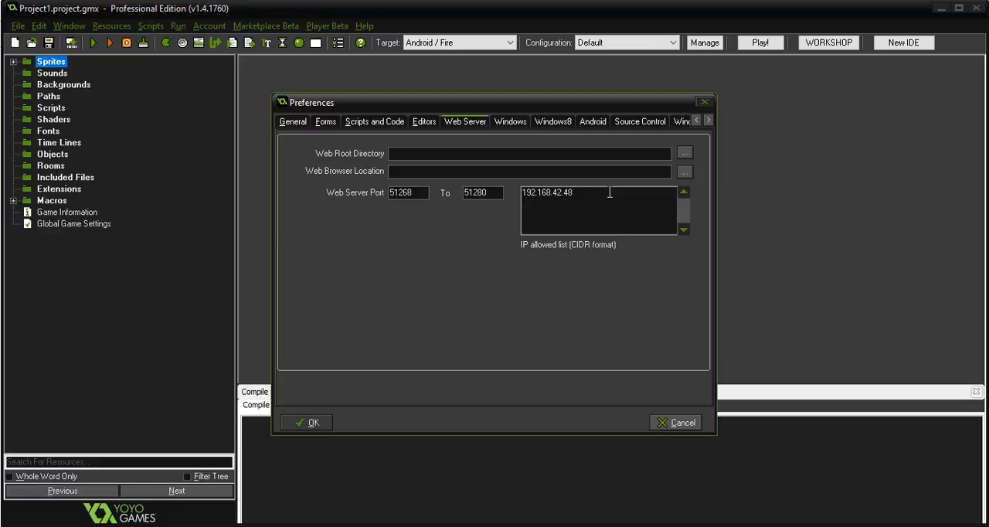
Switch to a Command Prompt and run ipconfig to list the network adapters.
{"action": "key", "text": "super+r"}
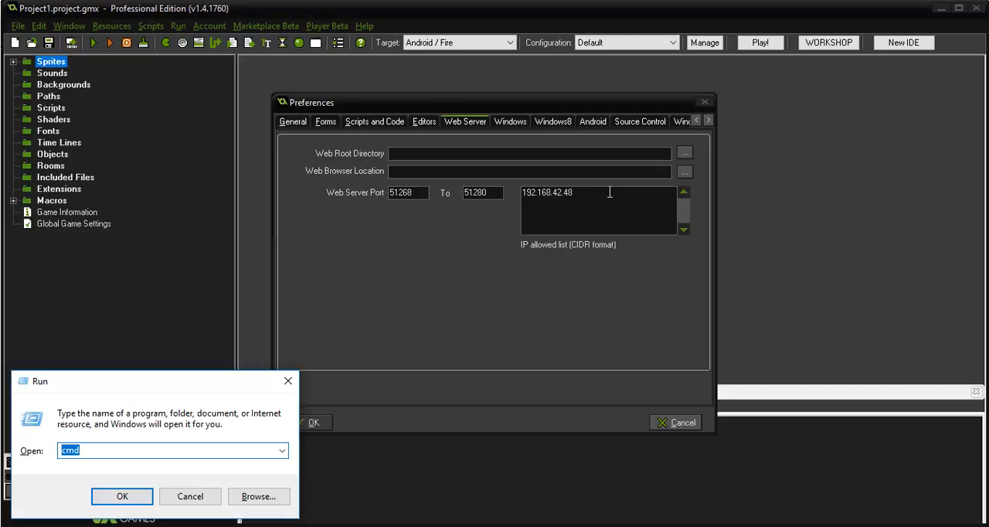
{"action": "type", "text": "cmd"}
{"action": "key", "text": "Return"}
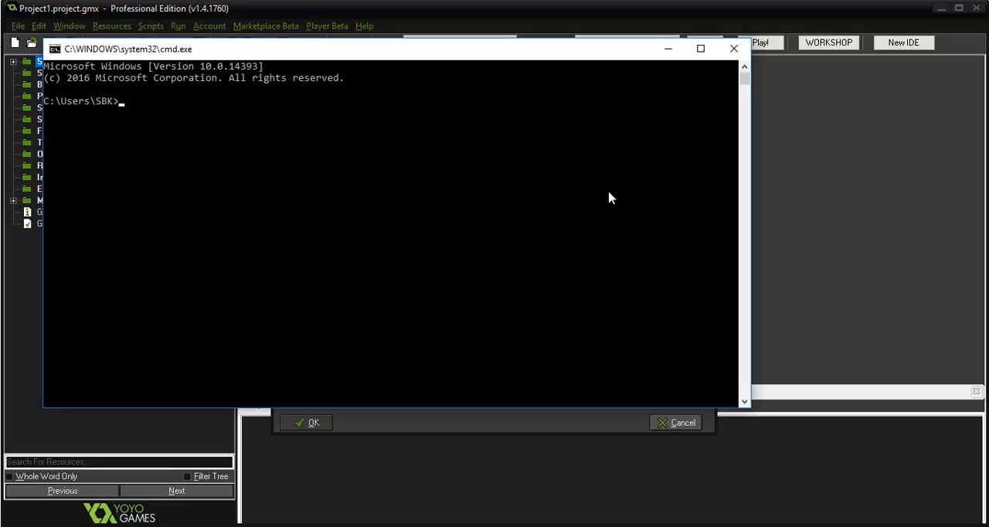
{"action": "type", "text": "ipconfig"}
{"action": "key", "text": "Return"}
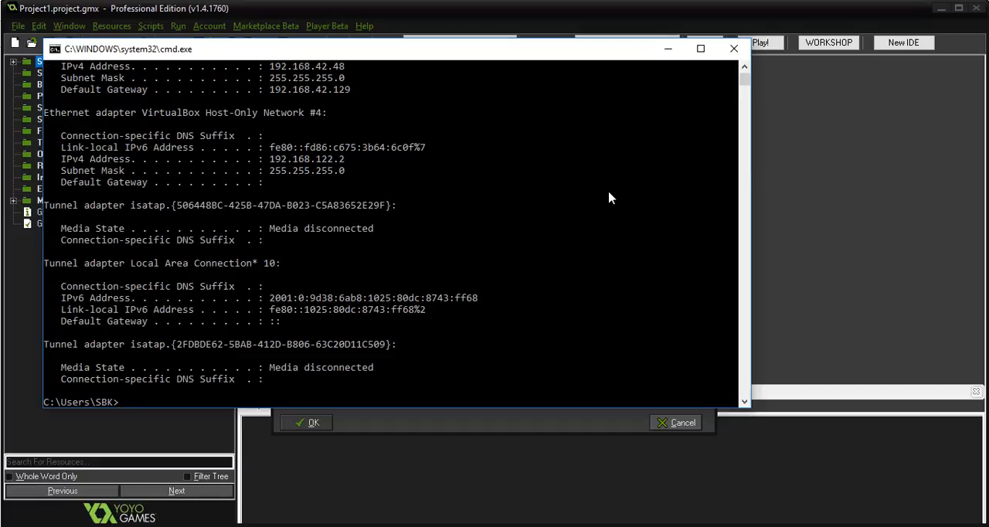
Compare the Ethernet 2 adapter's IPv4 address with the IP allowed list, and open the Android preferences.
{"action": "scroll", "coordinate": [503, 228], "scroll_direction": "up", "scroll_amount": 3}
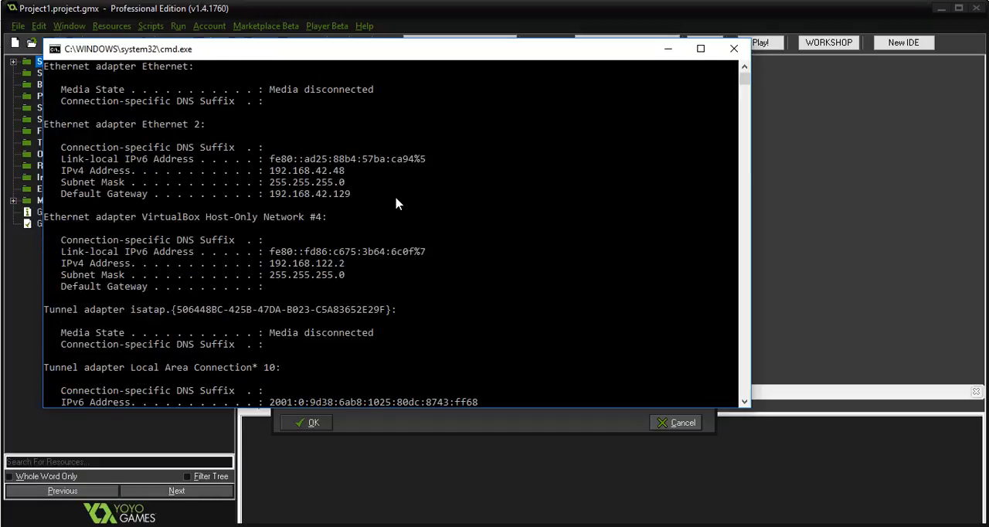
{"action": "left_click_drag", "start_coordinate": [377, 54], "coordinate": [525, 283]}
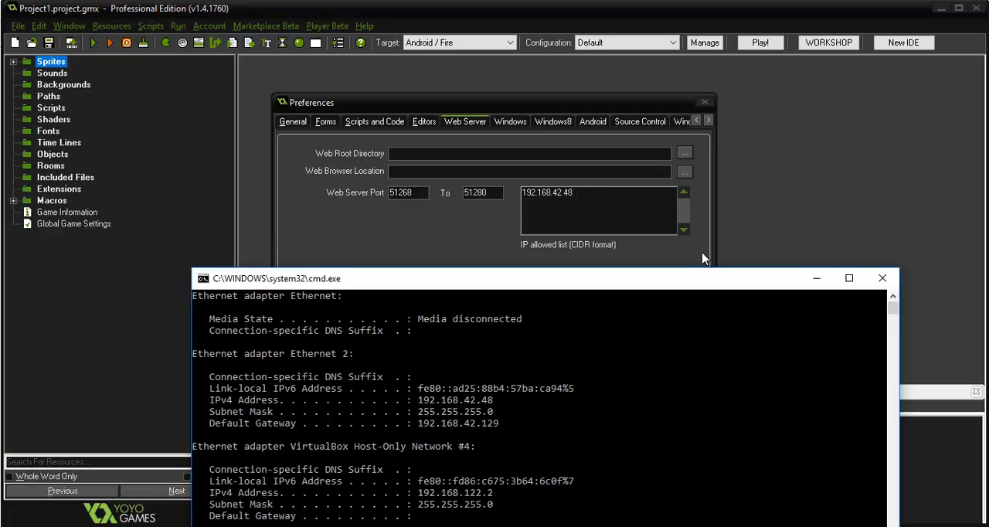
{"action": "left_click_drag", "start_coordinate": [702, 284], "coordinate": [639, 133]}
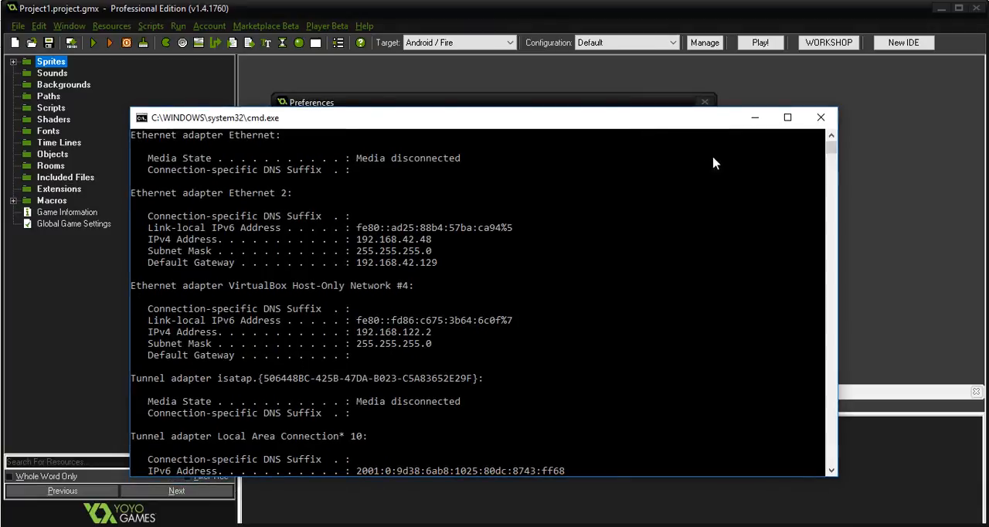
{"action": "left_click", "coordinate": [819, 120]}
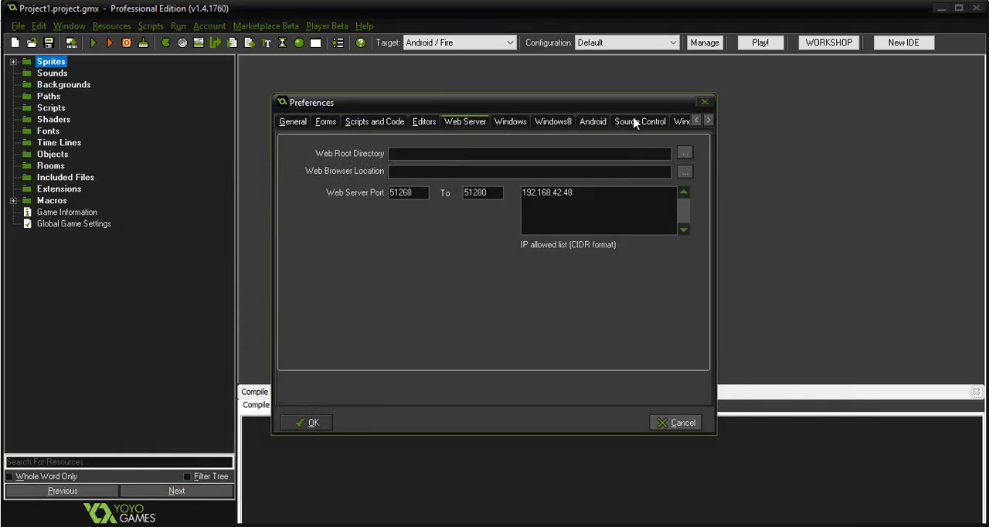
{"action": "left_click", "coordinate": [592, 124]}
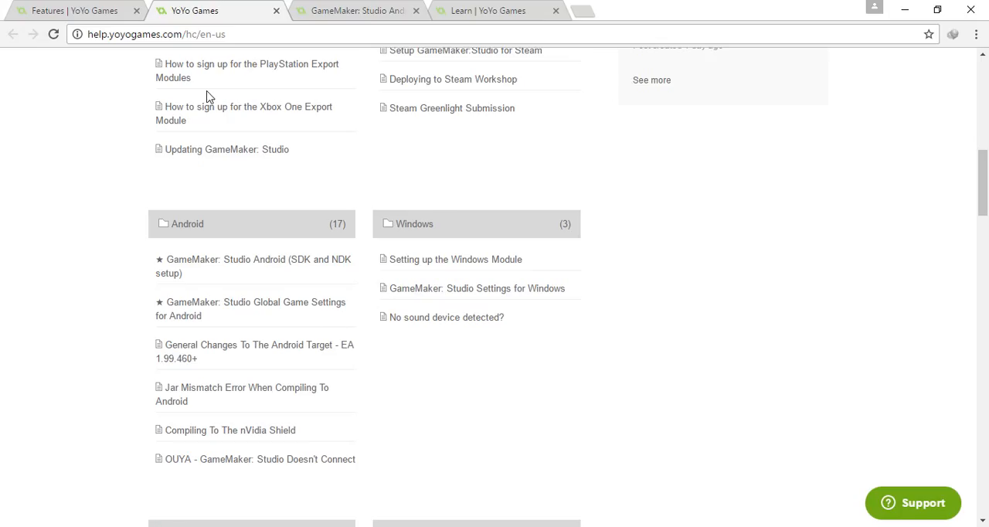
Search Google for "java jdk" in a new Chrome tab.
{"action": "left_click", "coordinate": [584, 10]}
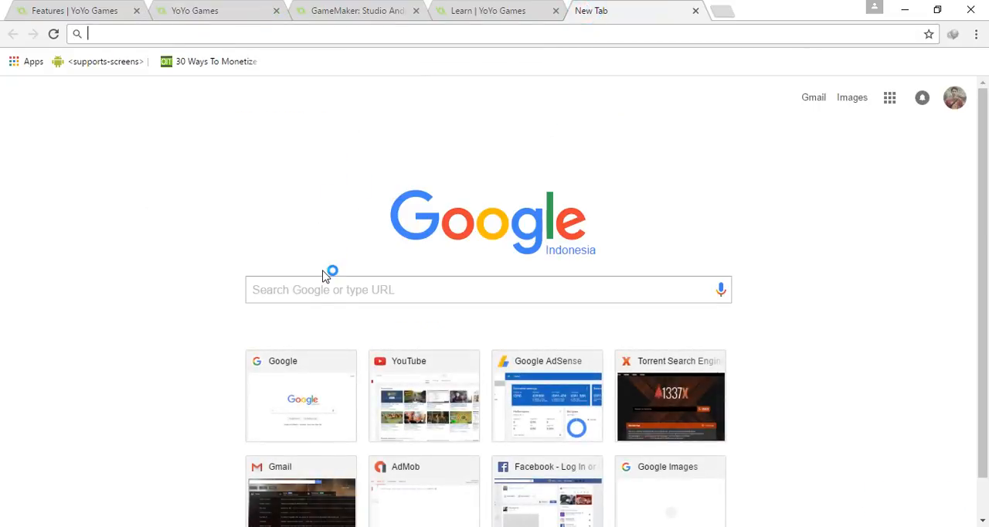
{"action": "left_click", "coordinate": [309, 360]}
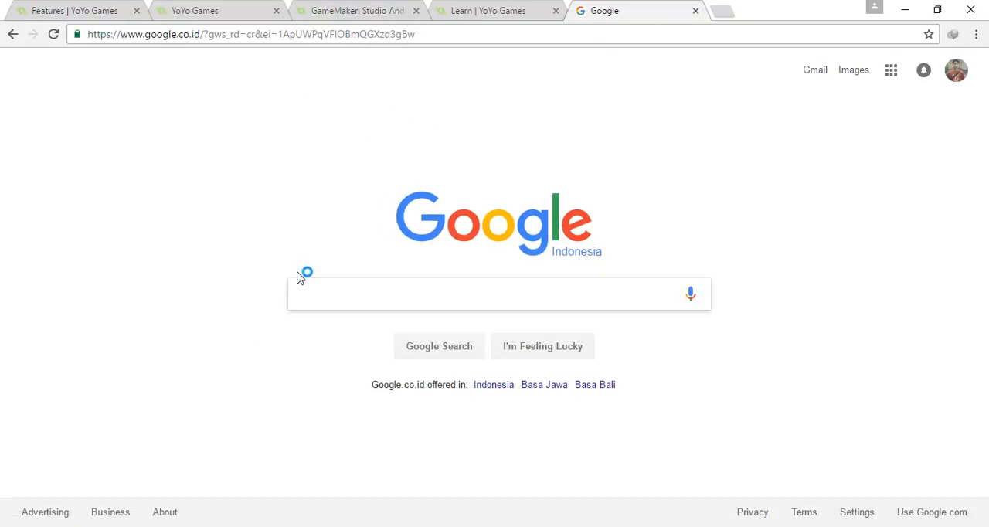
{"action": "type", "text": "ja"}
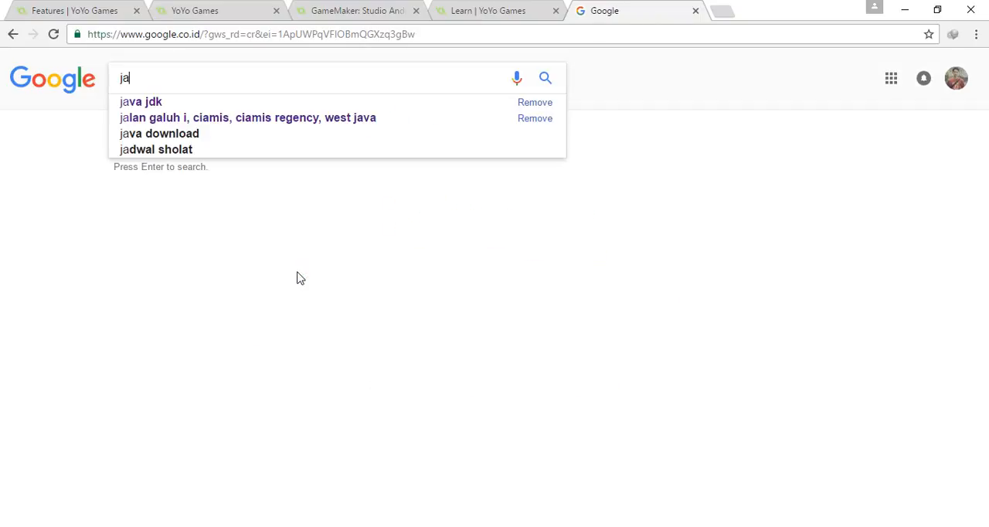
{"action": "key", "text": "Down"}
{"action": "key", "text": "Return"}
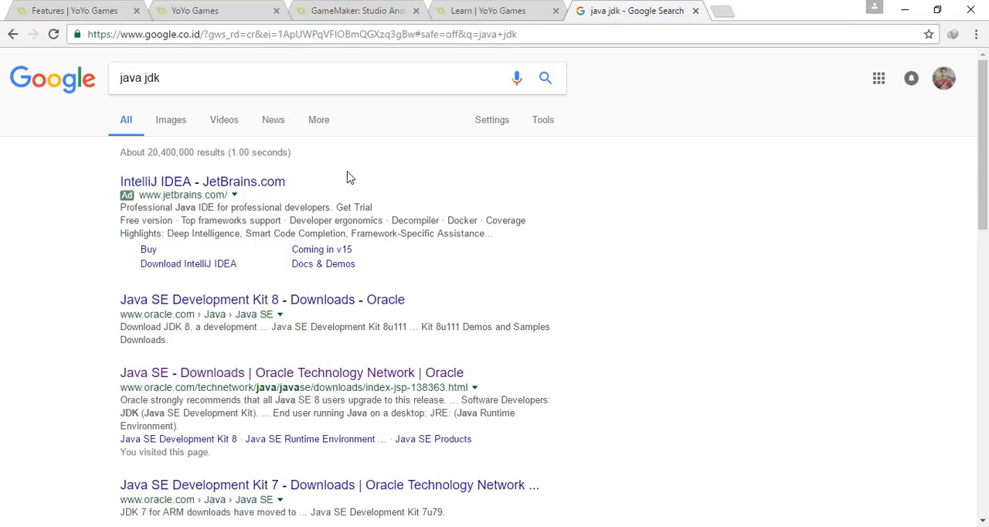
Open the Oracle "Java SE - Downloads" search result in a separate tab and switch to it.
{"action": "scroll", "coordinate": [386, 177], "scroll_direction": "down", "scroll_amount": 1}
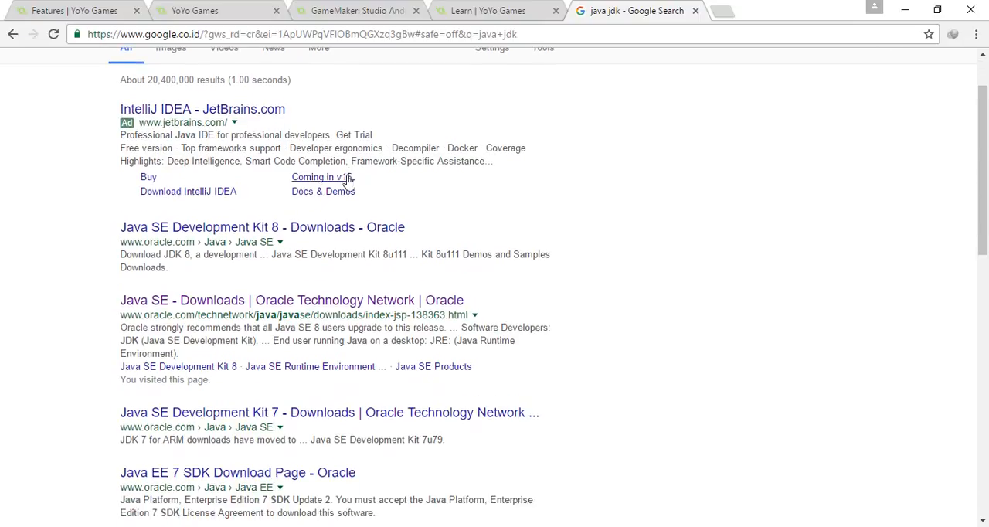
{"action": "scroll", "coordinate": [512, 209], "scroll_direction": "down", "scroll_amount": 1}
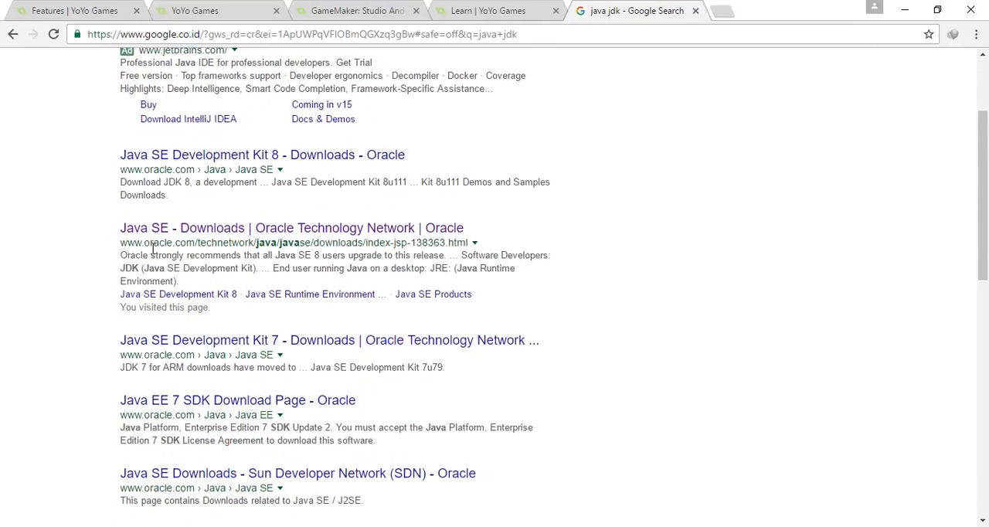
{"action": "right_click", "coordinate": [322, 224]}
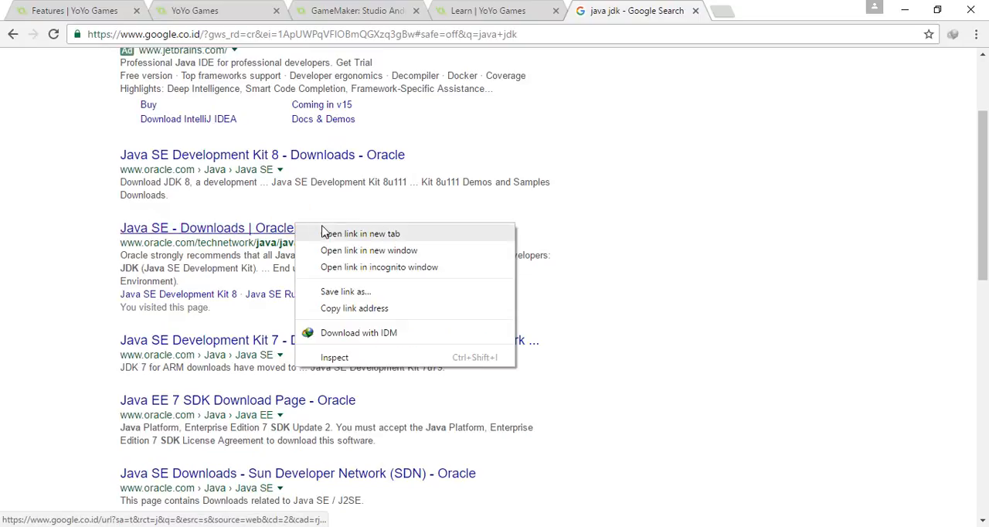
{"action": "left_click", "coordinate": [326, 228]}
{"action": "left_click", "coordinate": [752, 13]}
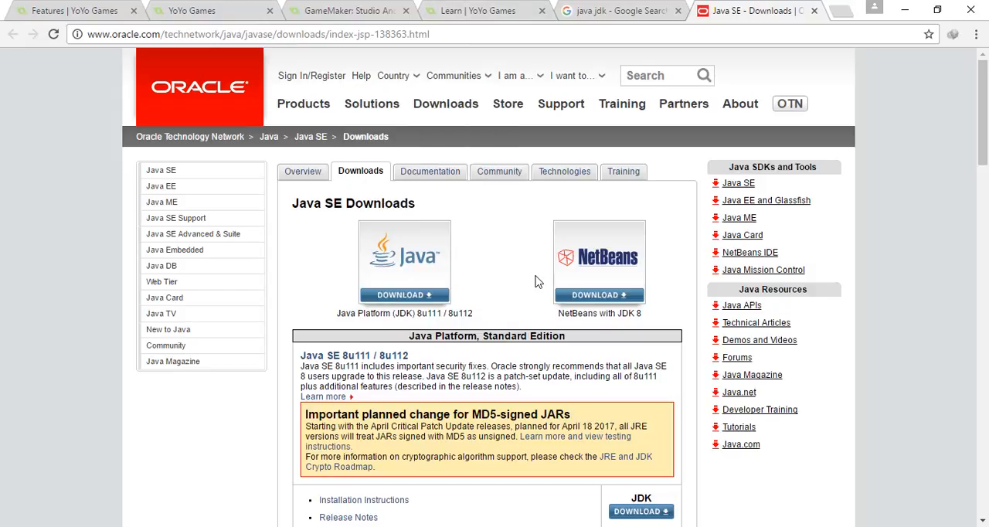
{"action": "left_click", "coordinate": [619, 10]}
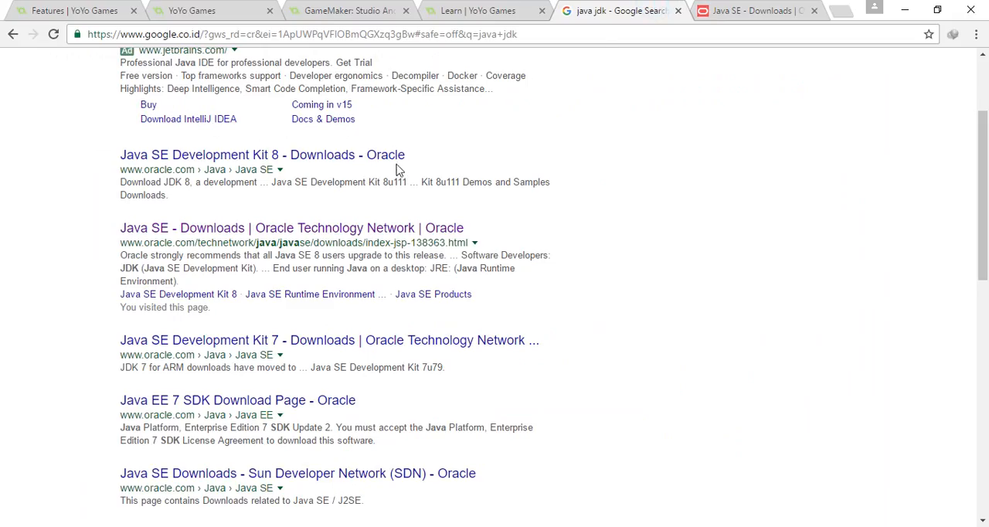
{"action": "scroll", "coordinate": [393, 175], "scroll_direction": "up", "scroll_amount": 2}
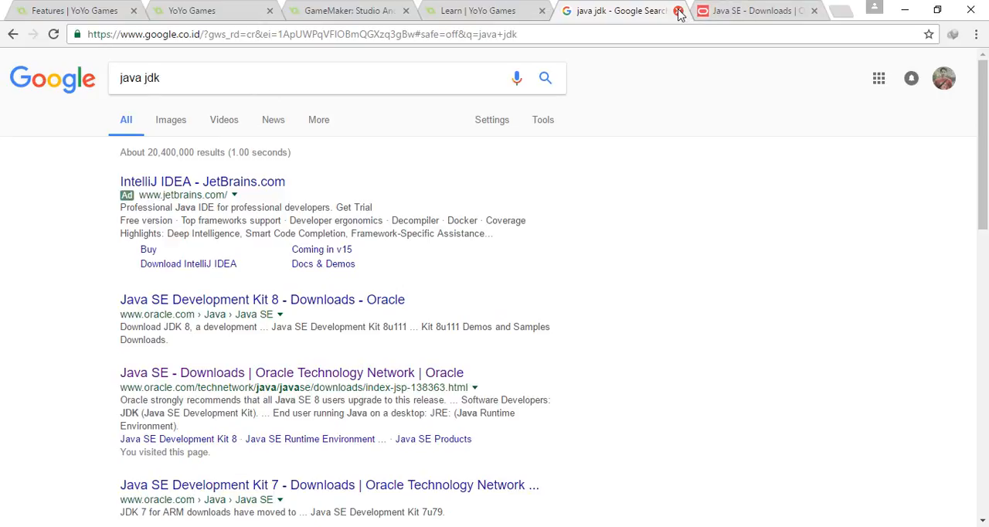
{"action": "left_click", "coordinate": [734, 10]}
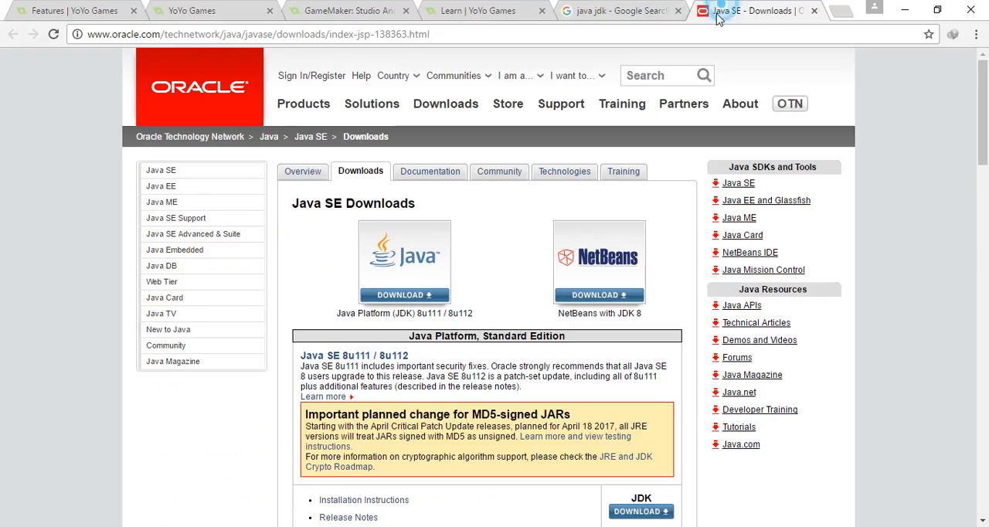
Open the Java Platform (JDK) 8u111 / 8u112 download page and accept the license agreement for Java SE Development Kit 8u111.
{"action": "left_click", "coordinate": [401, 302]}
{"action": "scroll", "coordinate": [510, 265], "scroll_direction": "down", "scroll_amount": 2}
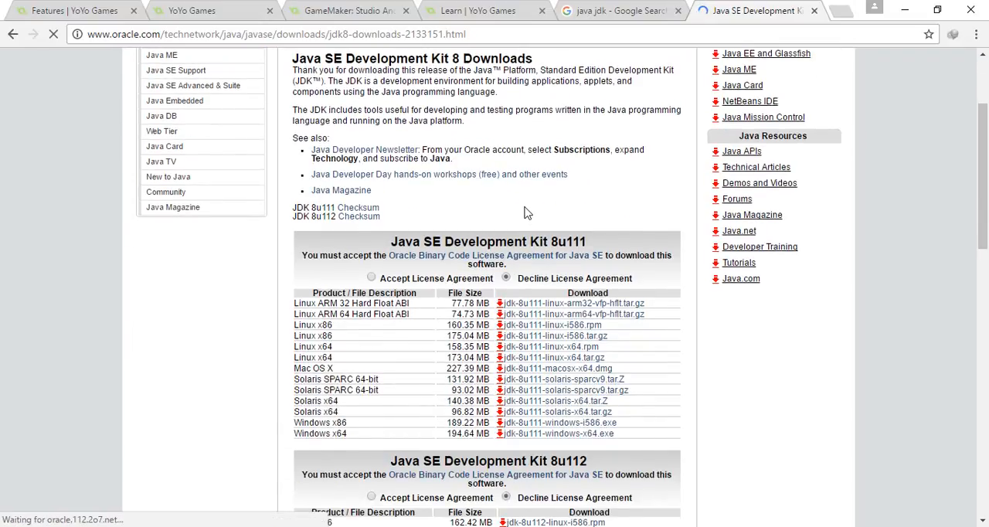
{"action": "scroll", "coordinate": [524, 212], "scroll_direction": "down", "scroll_amount": 1}
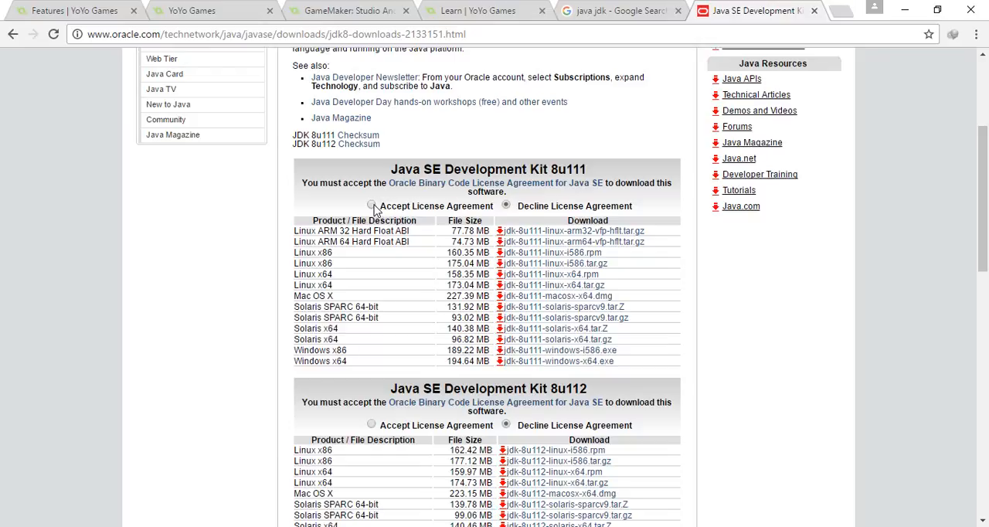
{"action": "left_click", "coordinate": [372, 207]}
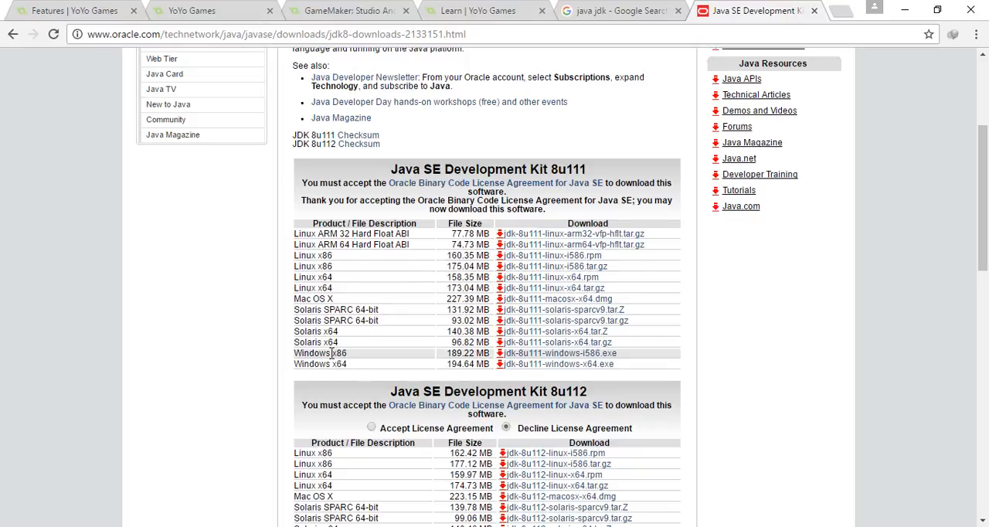
Examine the Windows x86 download entry for JDK 8u111 and close the Oracle page.
{"action": "left_click_drag", "start_coordinate": [332, 353], "coordinate": [355, 353]}
{"action": "left_click", "coordinate": [346, 353]}
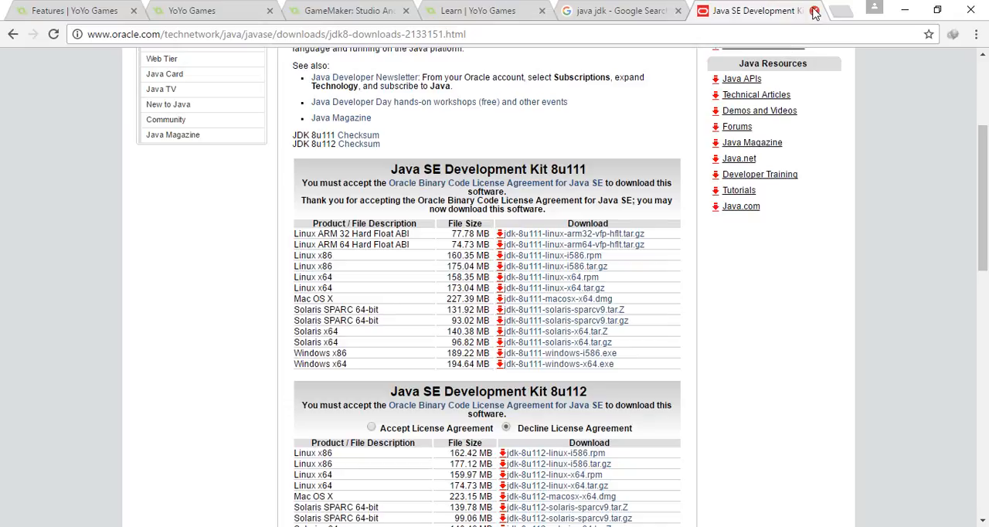
{"action": "left_click", "coordinate": [814, 12]}
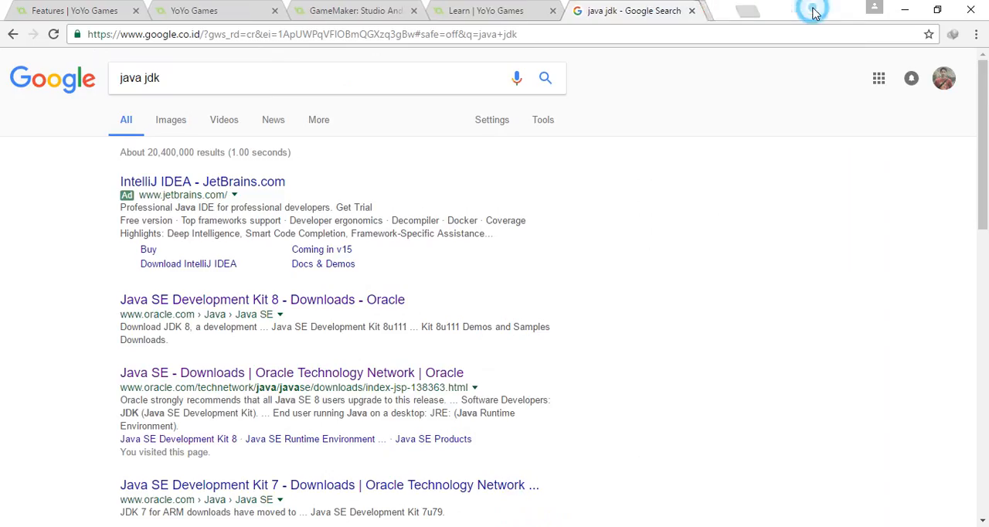
Search Google for "sdk manager download" in place of the "java jdk" query.
{"action": "left_click", "coordinate": [469, 8]}
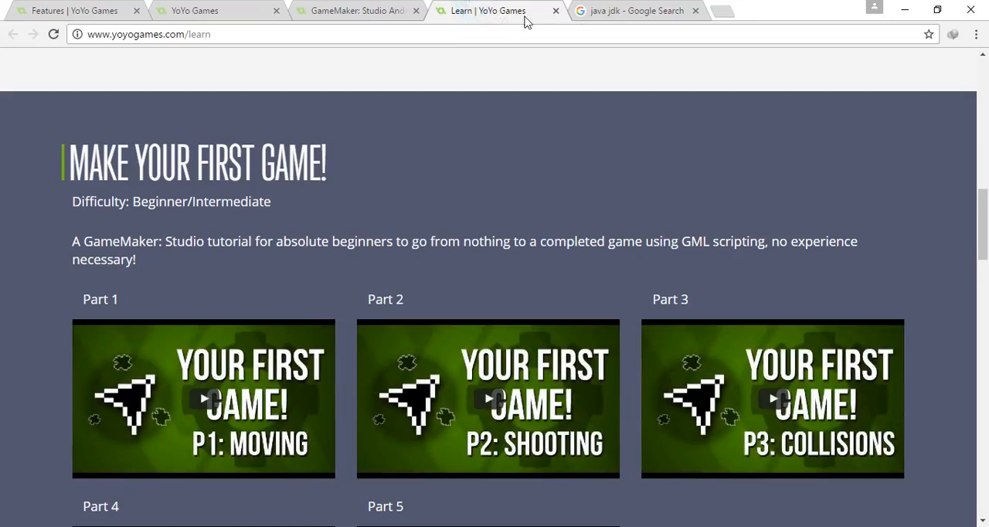
{"action": "left_click", "coordinate": [638, 10]}
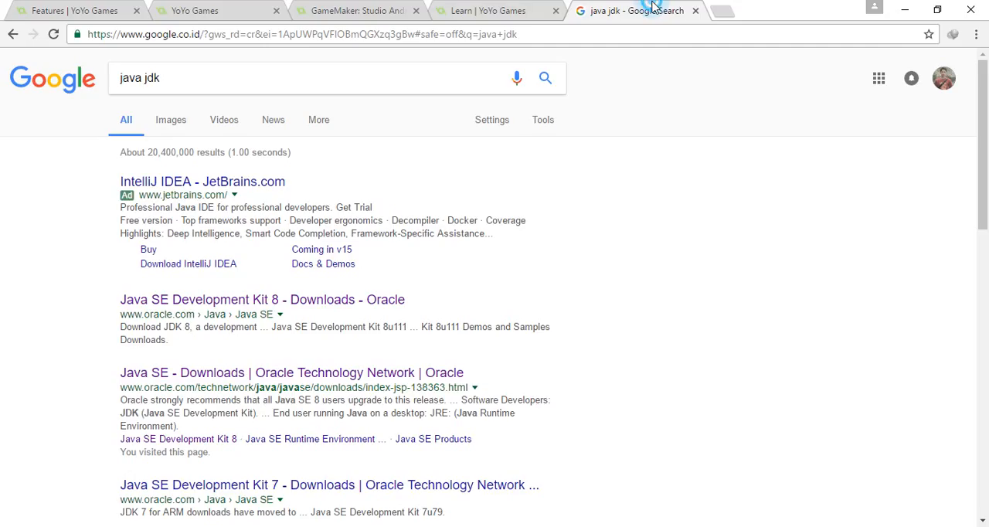
{"action": "left_click", "coordinate": [142, 78]}
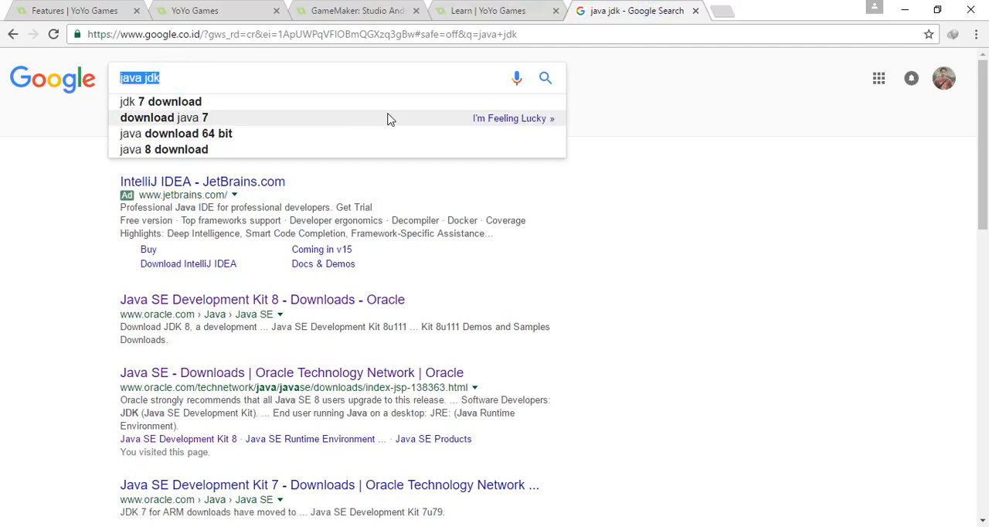
{"action": "type", "text": "sdk"}
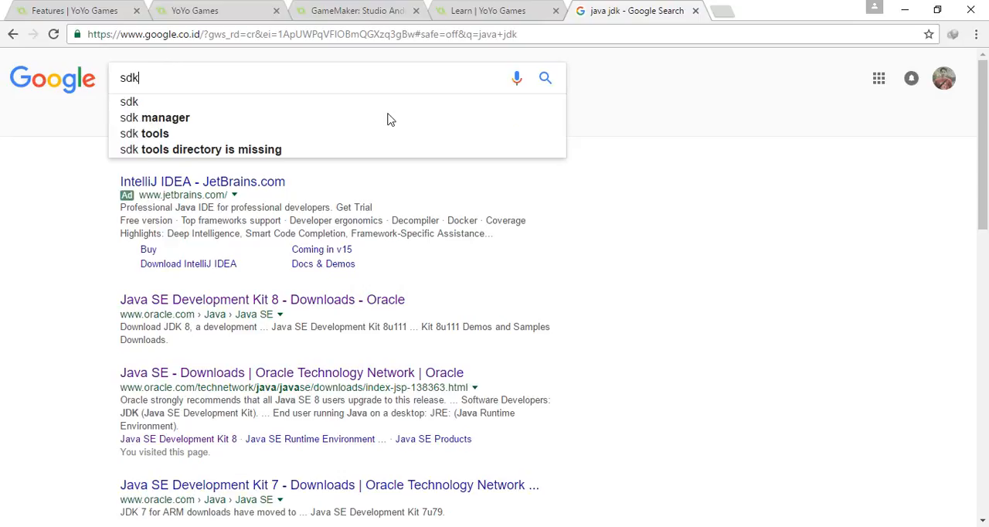
{"action": "type", "text": " ma"}
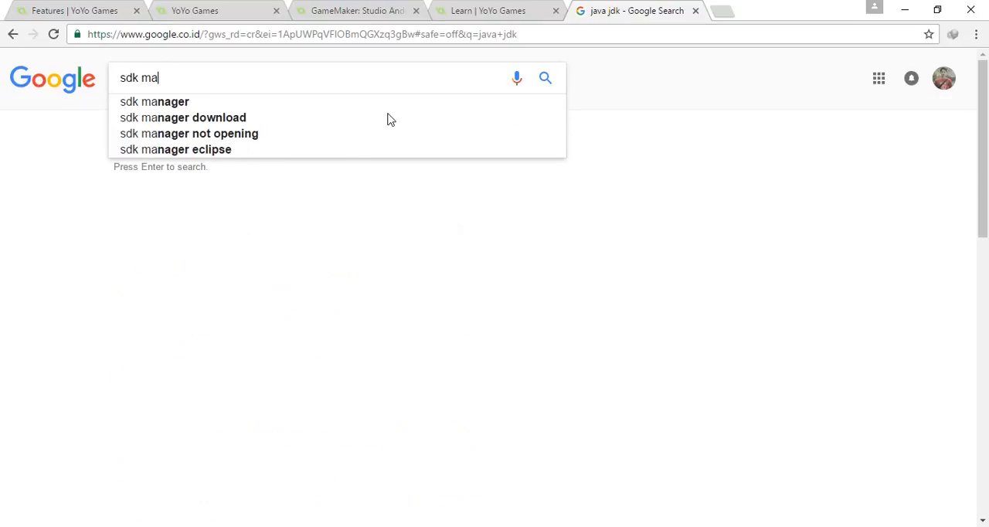
{"action": "left_click", "coordinate": [390, 119]}
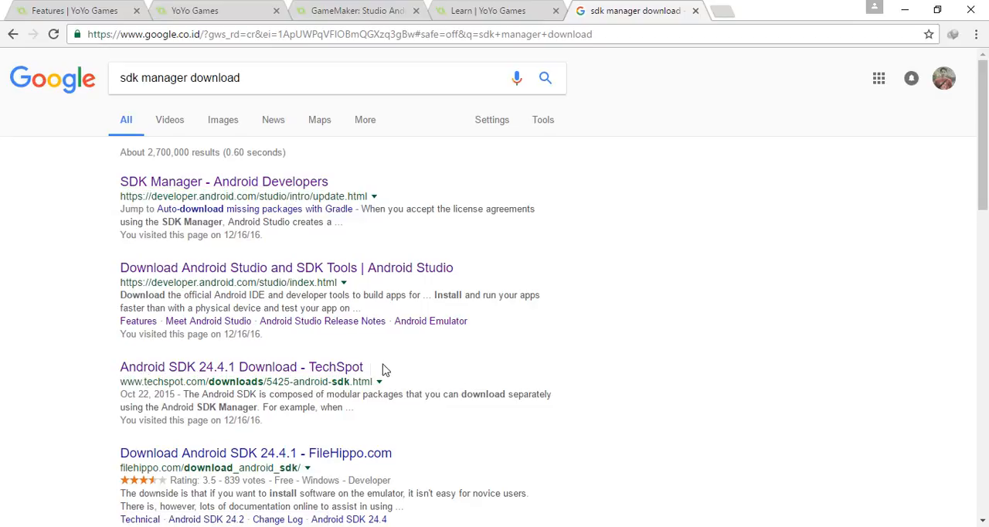
Open the "SDK Manager - Android Developers" search result in a separate tab and look through its recommended packages.
{"action": "left_click", "coordinate": [503, 8]}
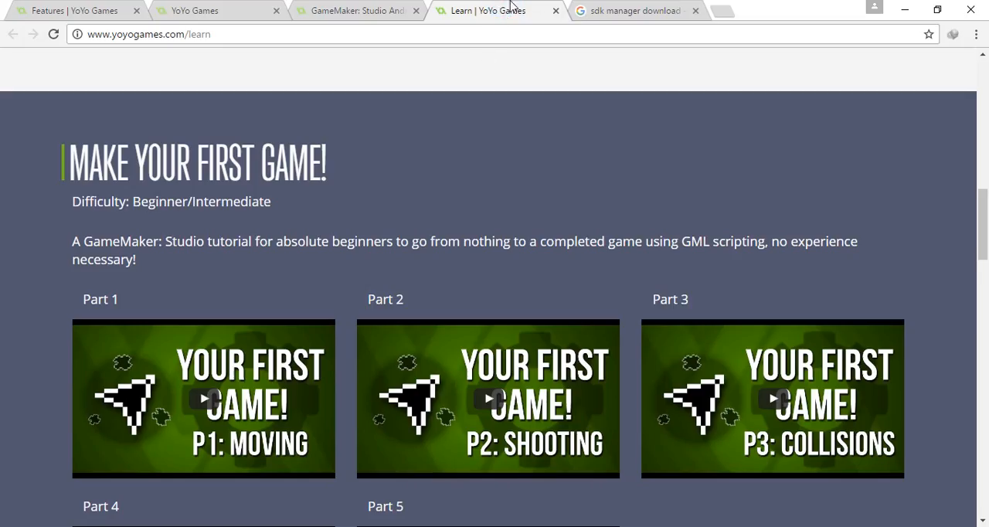
{"action": "left_click", "coordinate": [600, 9]}
{"action": "right_click", "coordinate": [201, 181]}
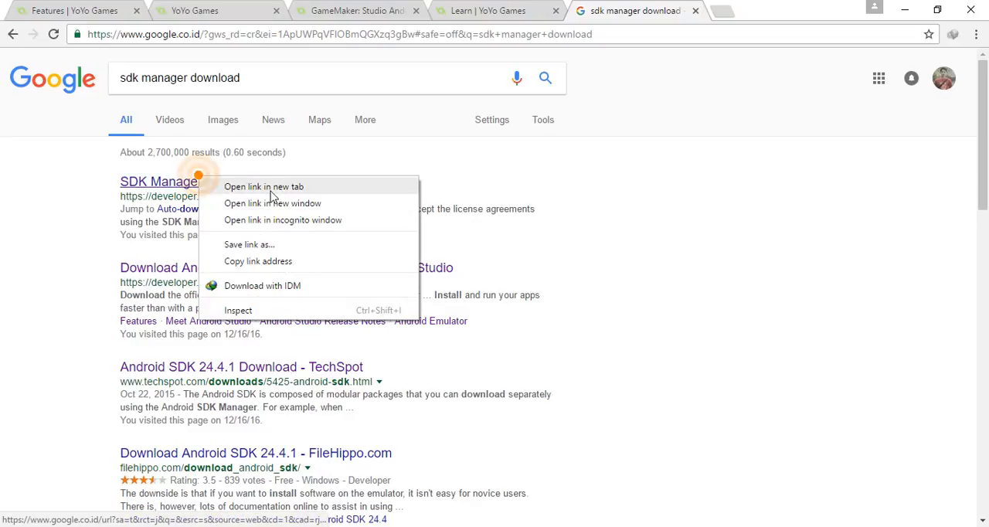
{"action": "left_click", "coordinate": [283, 190]}
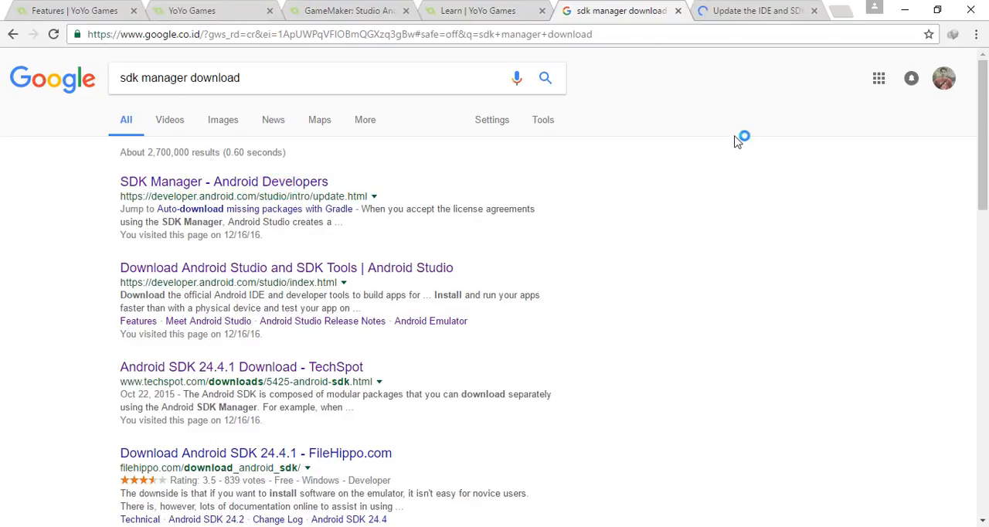
{"action": "left_click", "coordinate": [753, 10]}
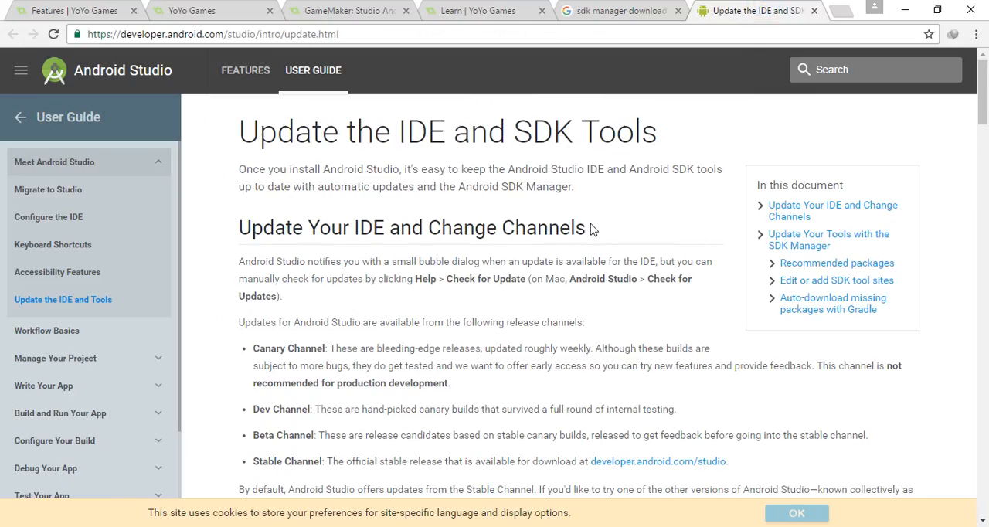
{"action": "scroll", "coordinate": [591, 229], "scroll_direction": "down", "scroll_amount": 10}
{"action": "scroll", "coordinate": [591, 232], "scroll_direction": "down", "scroll_amount": 10}
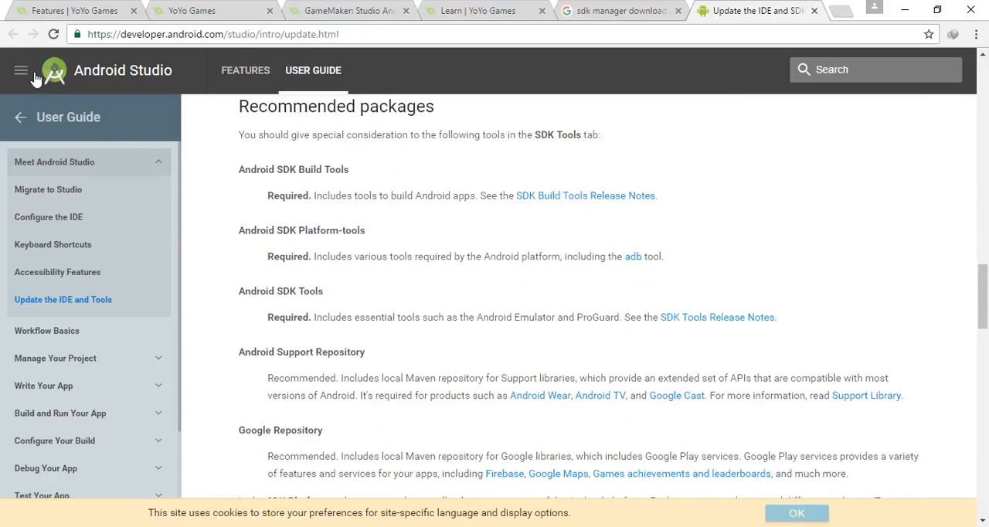
Open the Android Studio download page and find its list of packages by platform.
{"action": "left_click", "coordinate": [23, 117]}
{"action": "left_click", "coordinate": [44, 171]}
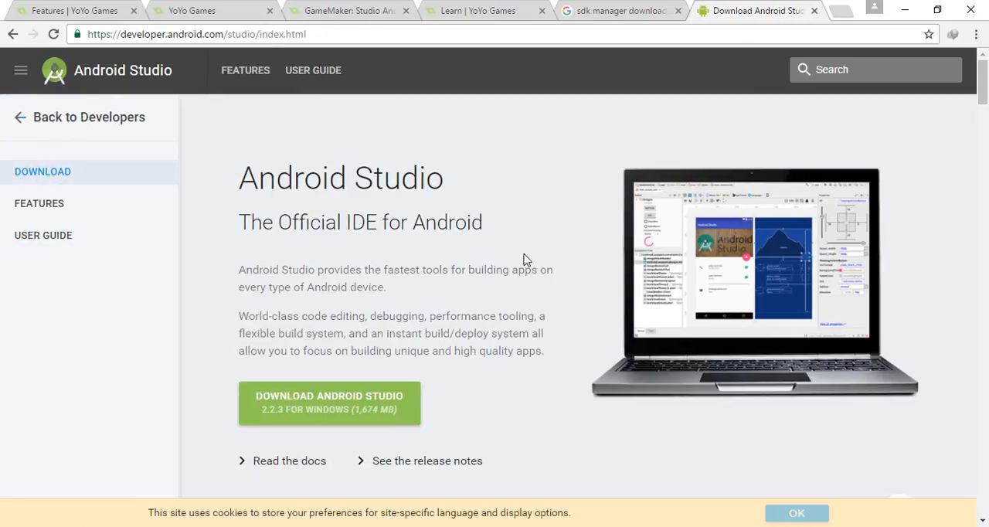
{"action": "scroll", "coordinate": [541, 283], "scroll_direction": "down", "scroll_amount": 5}
{"action": "scroll", "coordinate": [541, 283], "scroll_direction": "down", "scroll_amount": 20}
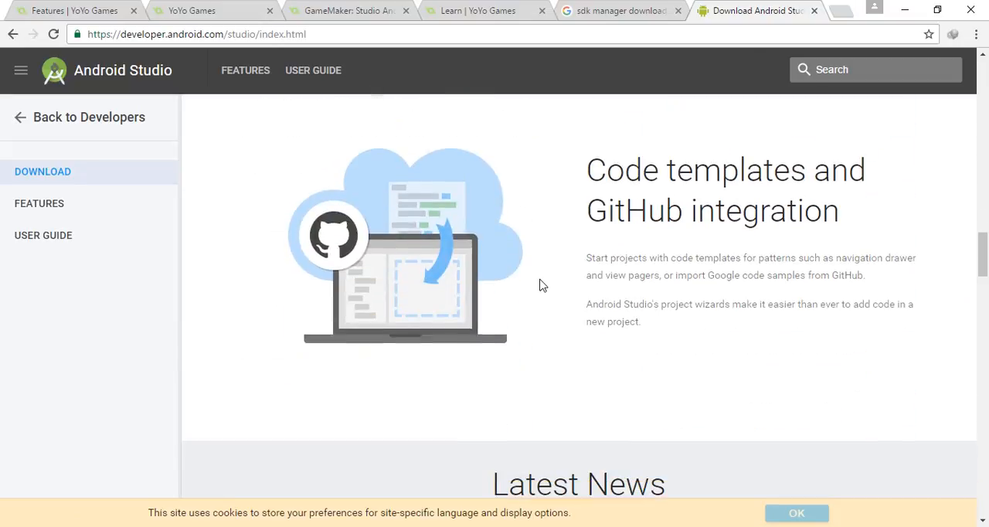
{"action": "scroll", "coordinate": [541, 284], "scroll_direction": "down", "scroll_amount": 10}
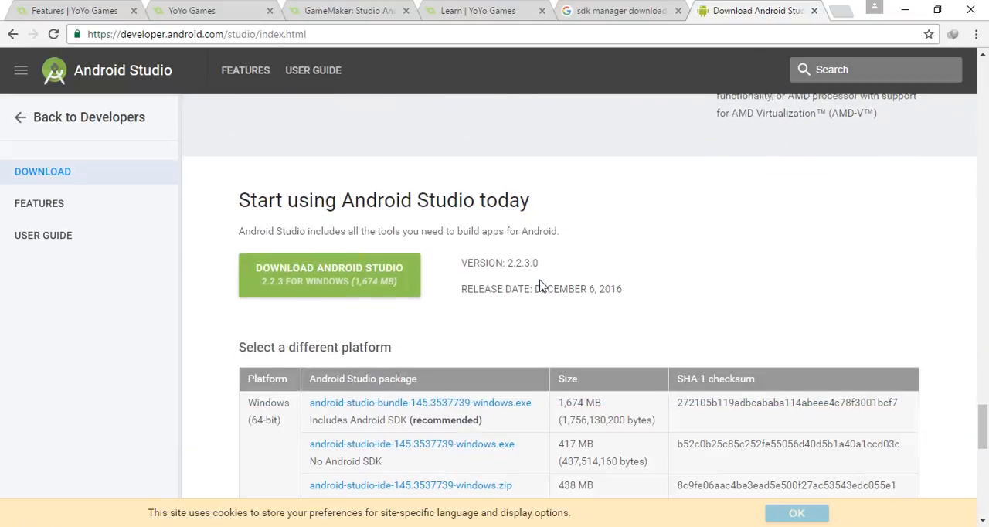
Examine the Android Studio packages and the command line tools downloads, and close the Android Studio page.
{"action": "scroll", "coordinate": [541, 286], "scroll_direction": "up", "scroll_amount": 1}
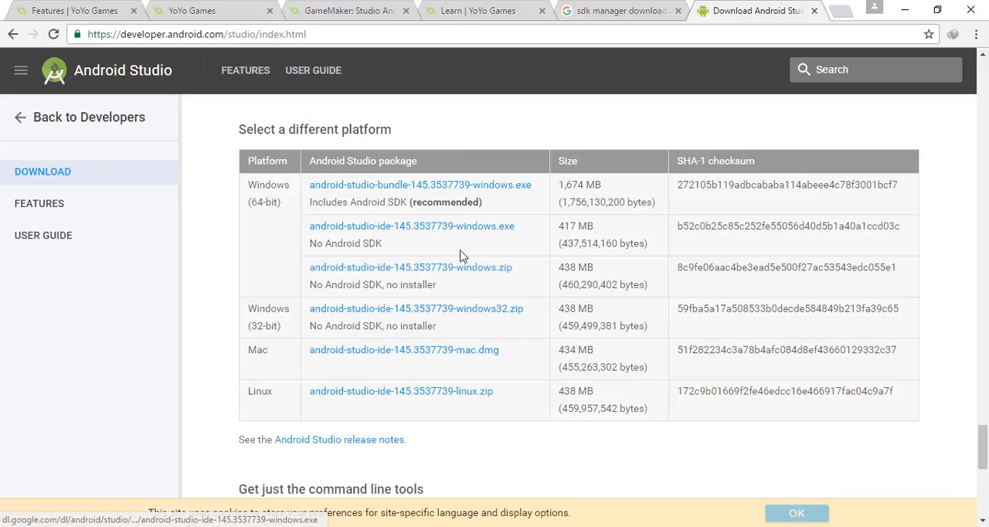
{"action": "scroll", "coordinate": [460, 256], "scroll_direction": "up", "scroll_amount": 1}
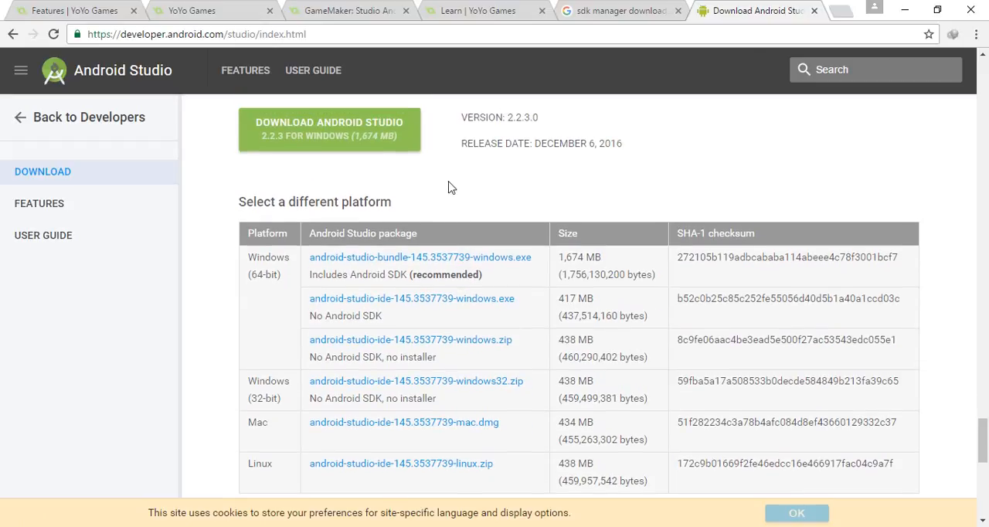
{"action": "scroll", "coordinate": [452, 188], "scroll_direction": "down", "scroll_amount": 4}
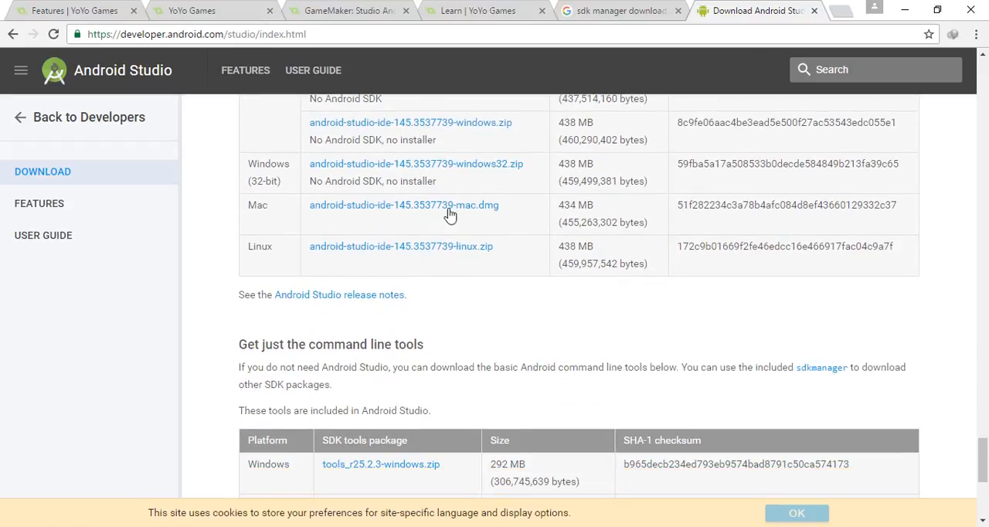
{"action": "scroll", "coordinate": [506, 277], "scroll_direction": "down", "scroll_amount": 1}
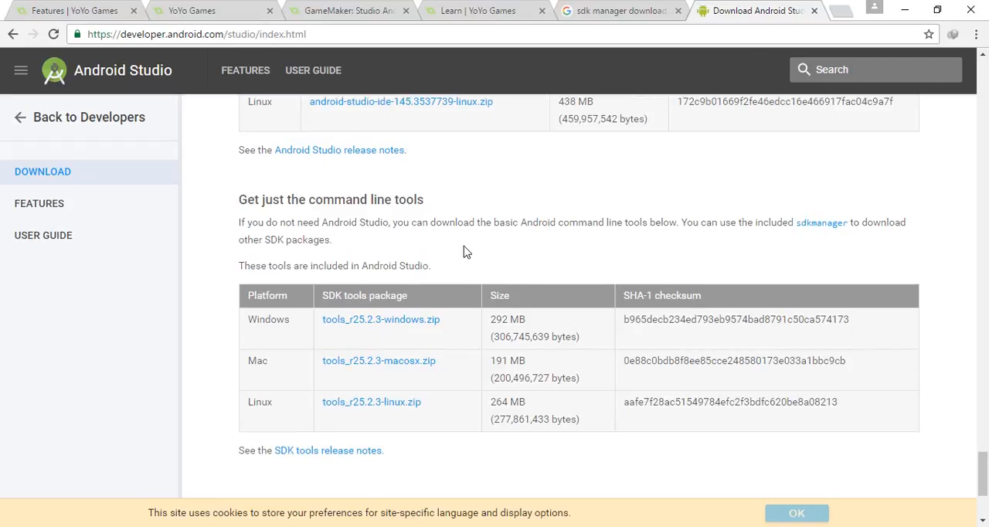
{"action": "scroll", "coordinate": [464, 251], "scroll_direction": "down", "scroll_amount": 3}
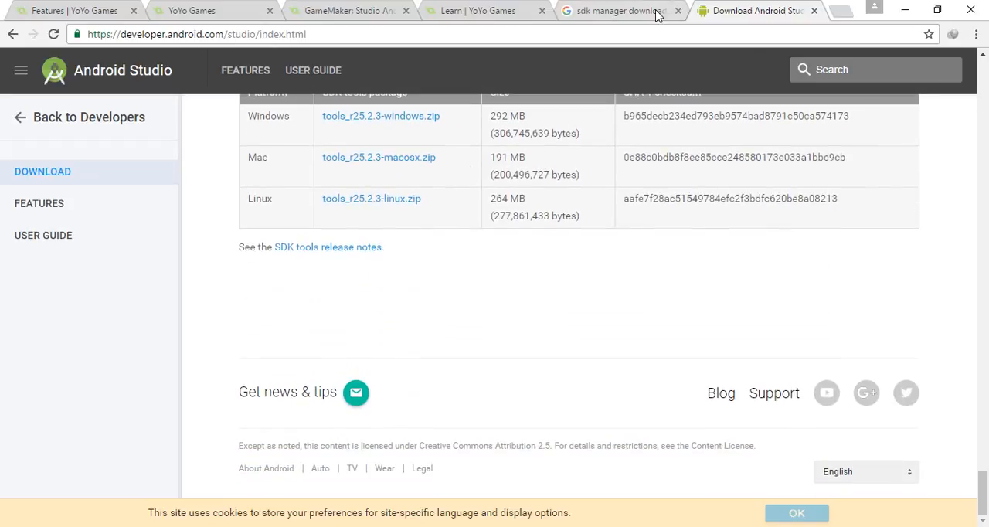
{"action": "left_click", "coordinate": [814, 11]}
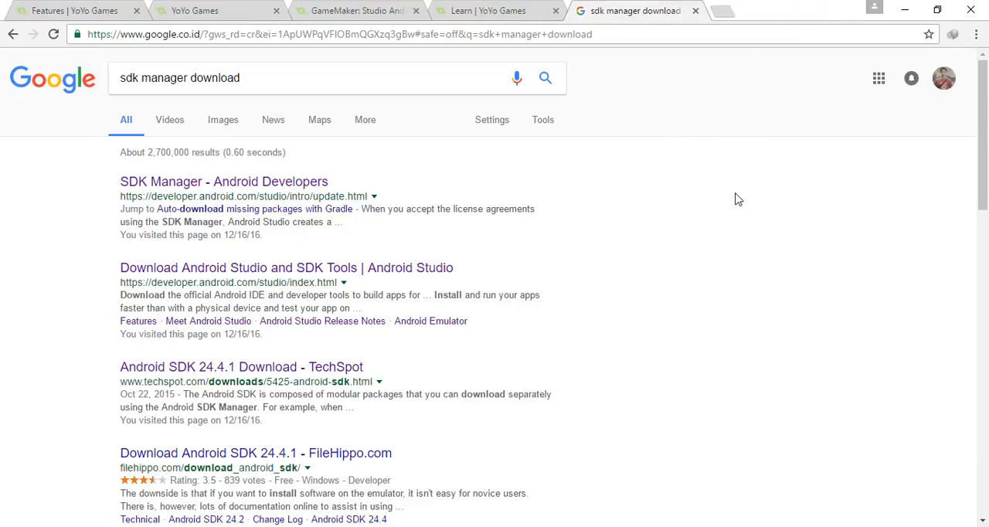
Open the "Android SDK 24.4.1 Download - TechSpot" search result in a separate tab and switch to it.
{"action": "right_click", "coordinate": [308, 366]}
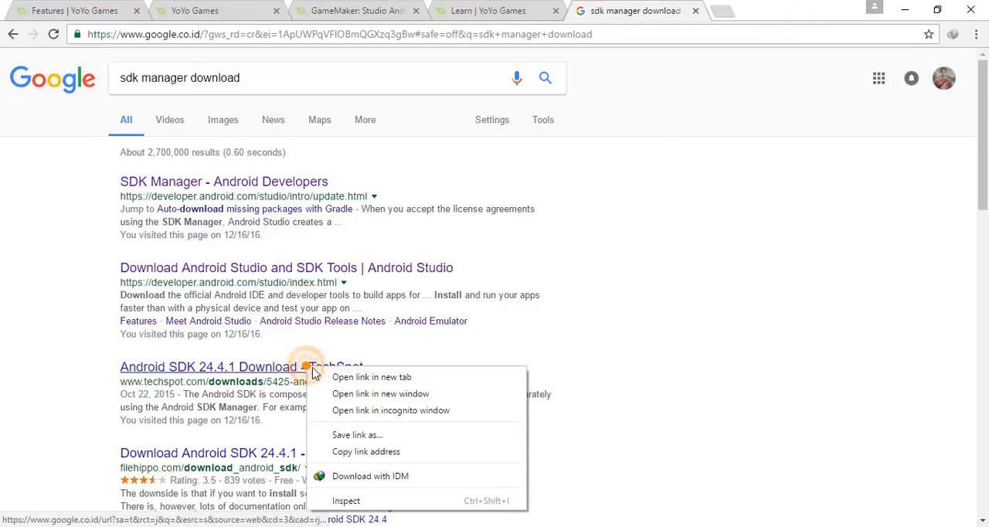
{"action": "left_click", "coordinate": [344, 374]}
{"action": "left_click", "coordinate": [735, 10]}
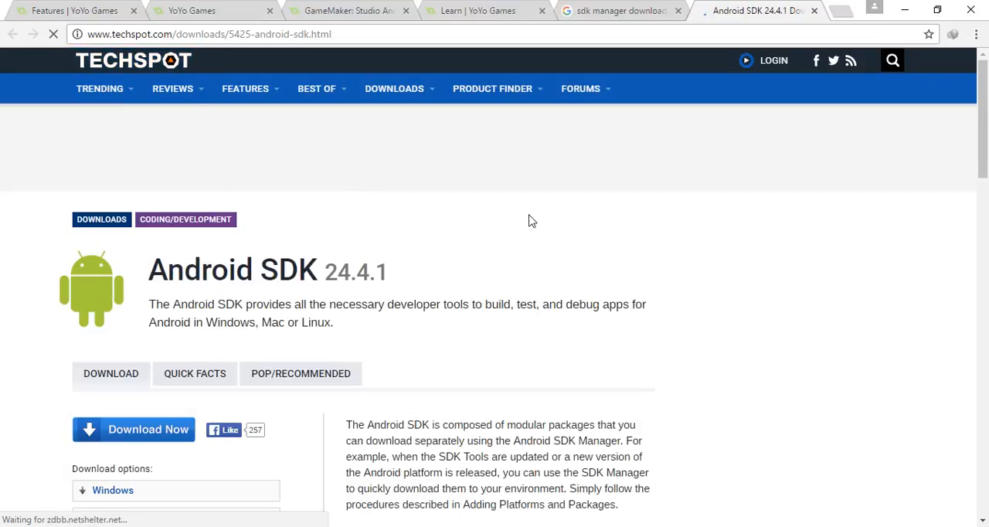
Examine the Android SDK download options and file size, and close the TechSpot page.
{"action": "scroll", "coordinate": [598, 237], "scroll_direction": "down", "scroll_amount": 2}
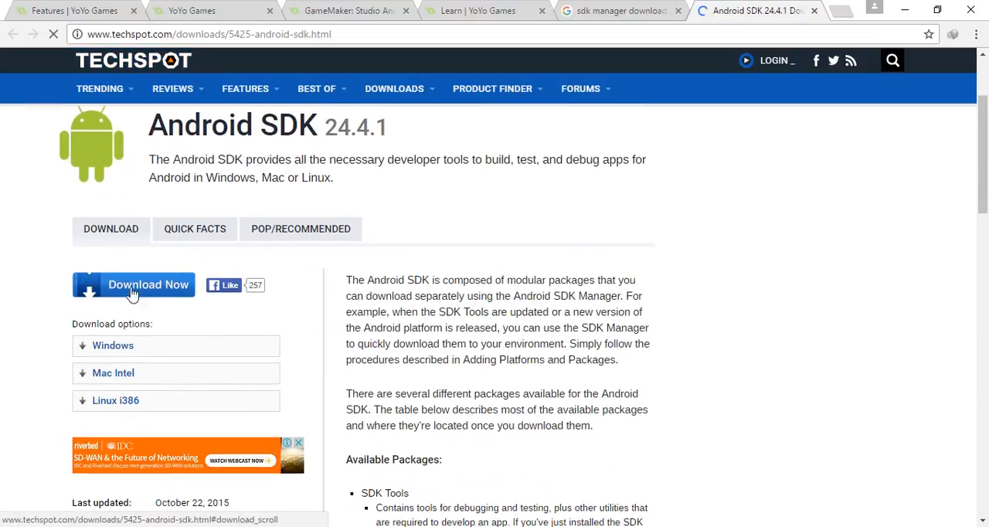
{"action": "scroll", "coordinate": [363, 348], "scroll_direction": "down", "scroll_amount": 2}
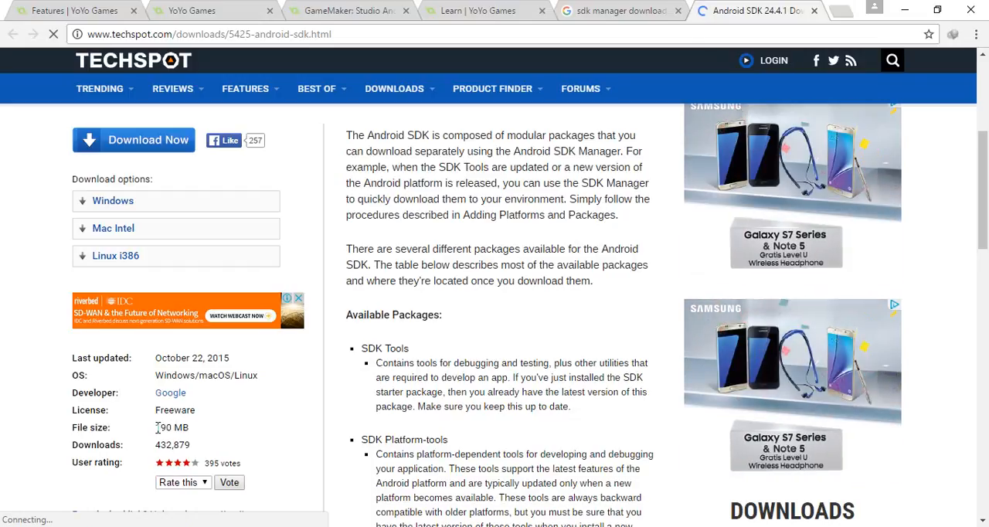
{"action": "left_click_drag", "start_coordinate": [157, 429], "coordinate": [203, 429]}
{"action": "left_click", "coordinate": [215, 420]}
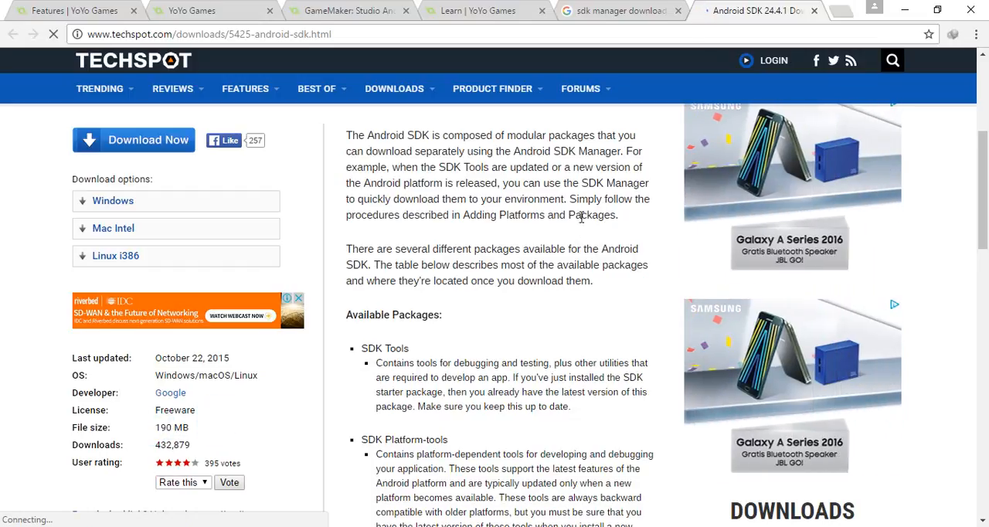
{"action": "left_click", "coordinate": [814, 11]}
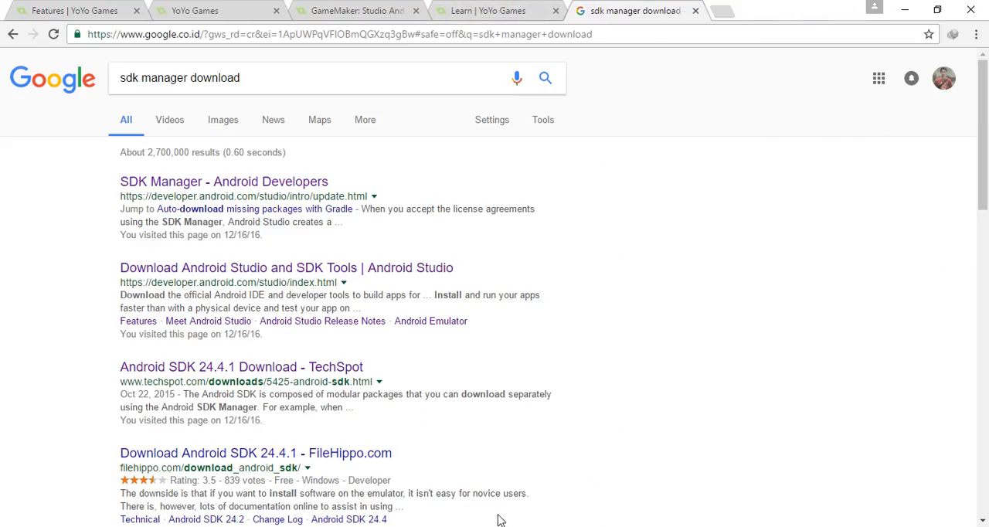
Bring the Android SDK Manager up over the GameMaker: Studio window and show the Tools packages at the start of its list.
{"action": "mouse_move", "coordinate": [372, 526]}
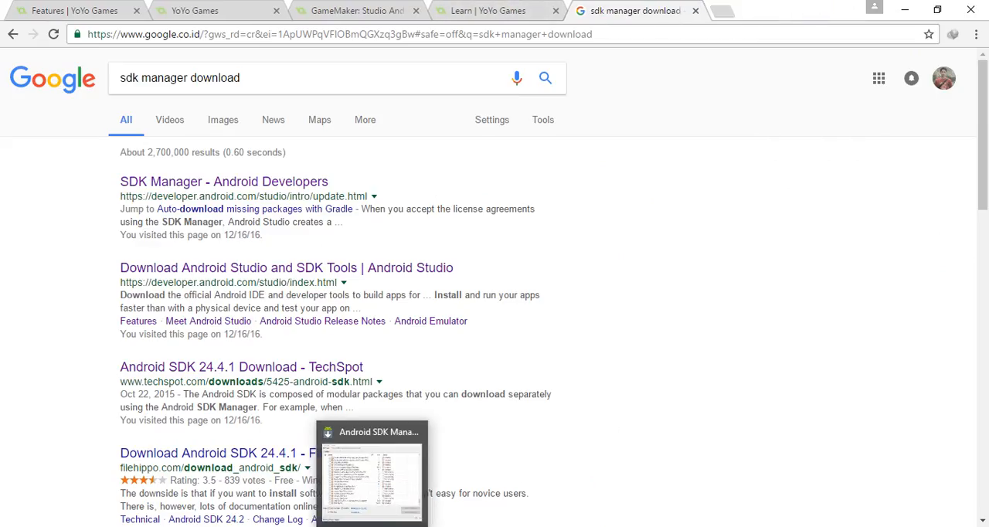
{"action": "left_click", "coordinate": [372, 526]}
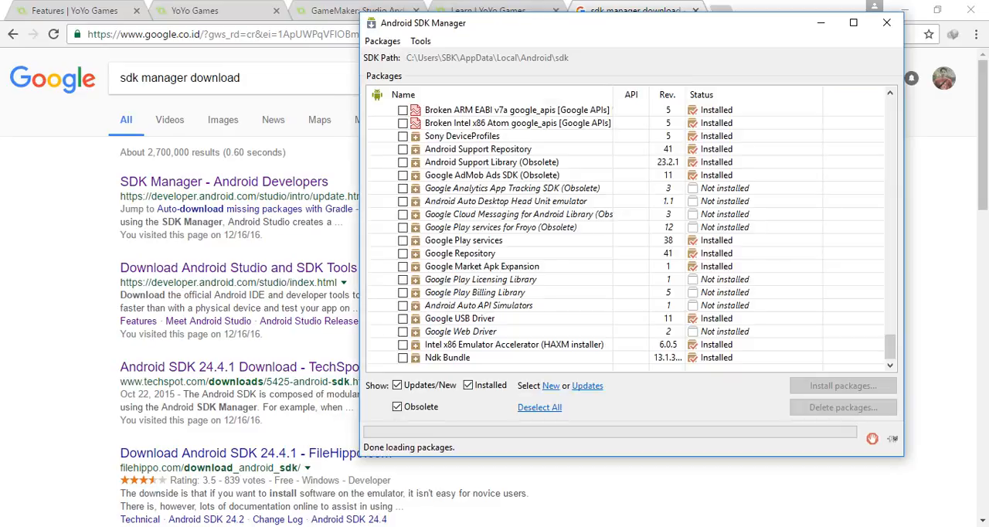
{"action": "left_click", "coordinate": [302, 526]}
{"action": "left_click", "coordinate": [374, 526]}
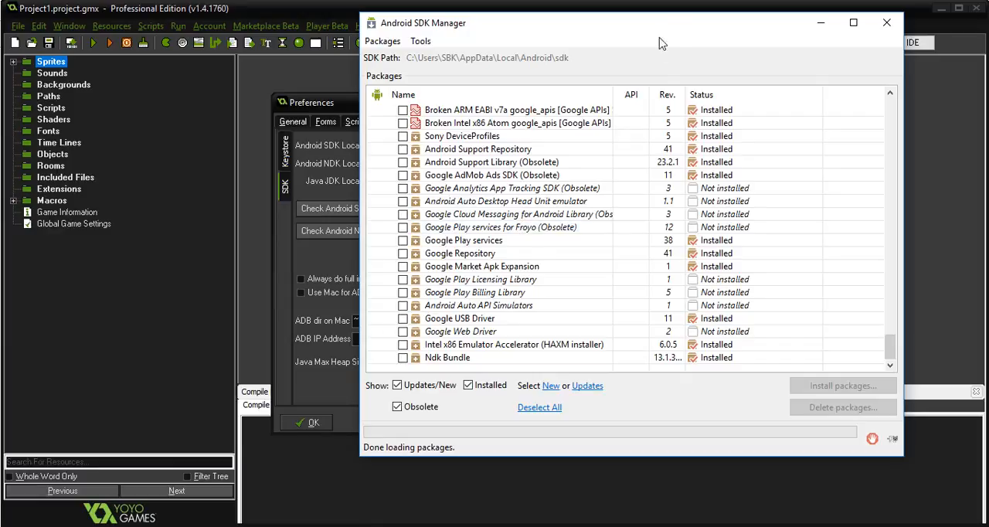
{"action": "left_click_drag", "start_coordinate": [690, 27], "coordinate": [508, 36]}
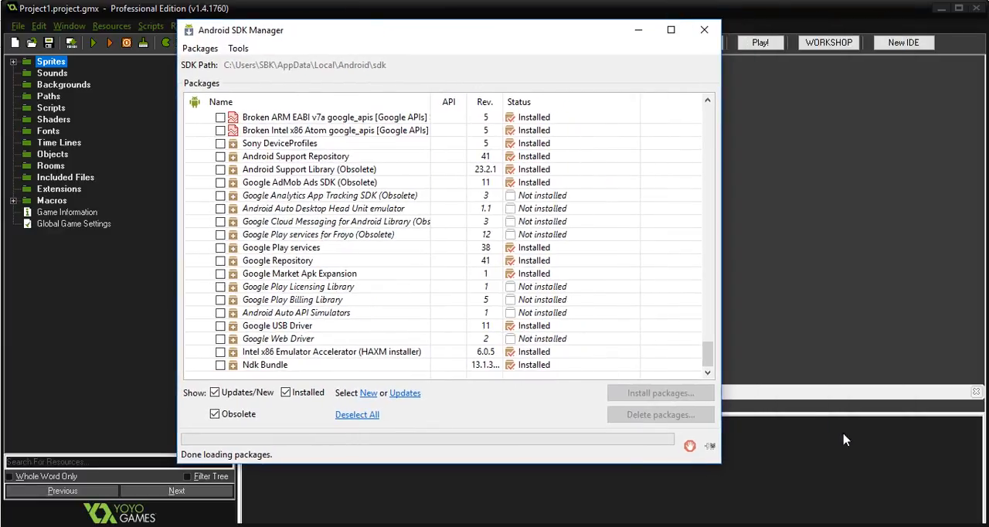
{"action": "left_click_drag", "start_coordinate": [708, 357], "coordinate": [708, 116]}
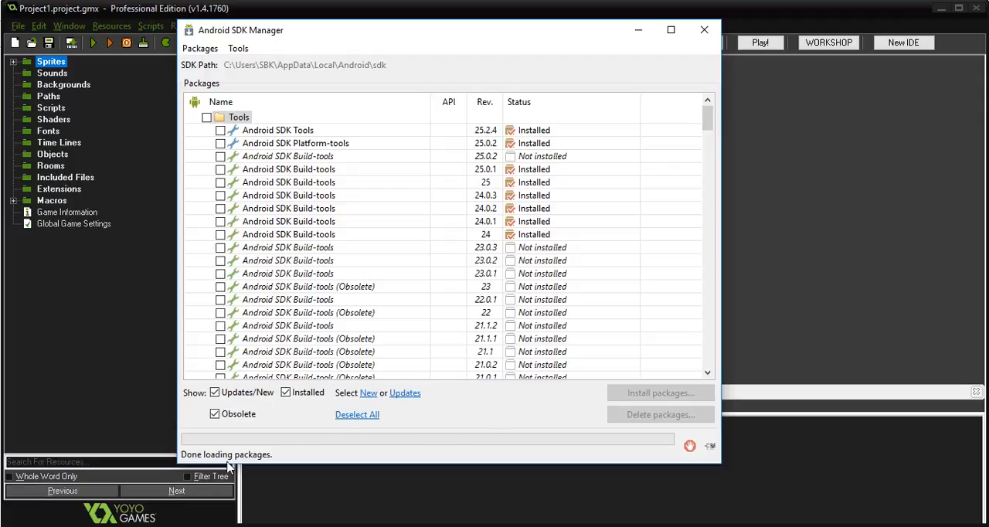
Switch back to Chrome, close the "Learn | YoYo Games" page and show the GameMaker: Studio Android (SDK and NDK setup) article.
{"action": "left_click", "coordinate": [159, 526]}
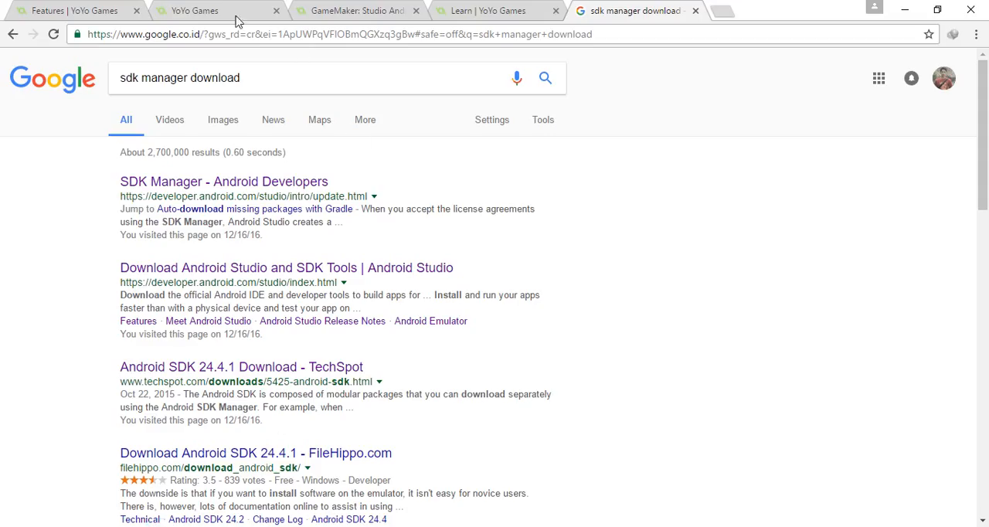
{"action": "left_click", "coordinate": [191, 2]}
{"action": "left_click", "coordinate": [328, 10]}
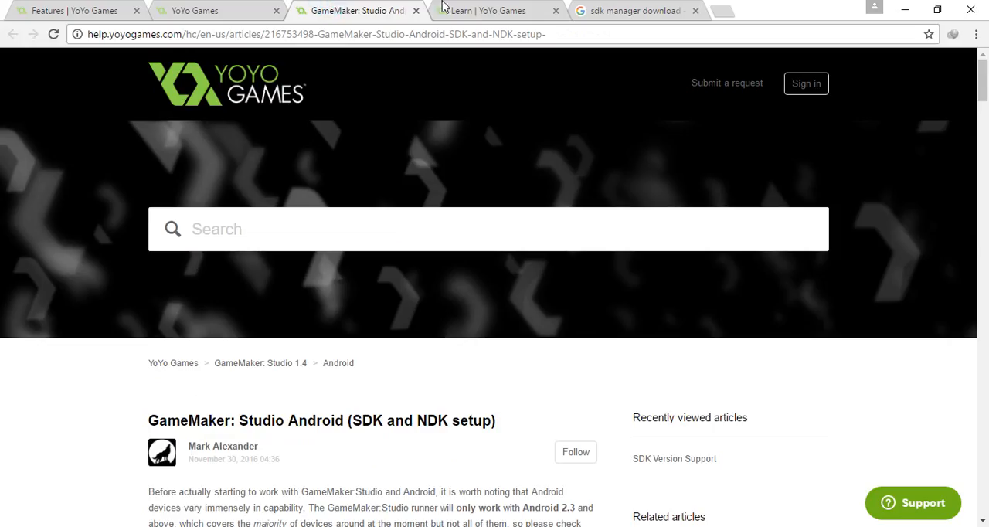
{"action": "scroll", "coordinate": [455, 212], "scroll_direction": "down", "scroll_amount": 4}
{"action": "left_click", "coordinate": [490, 10]}
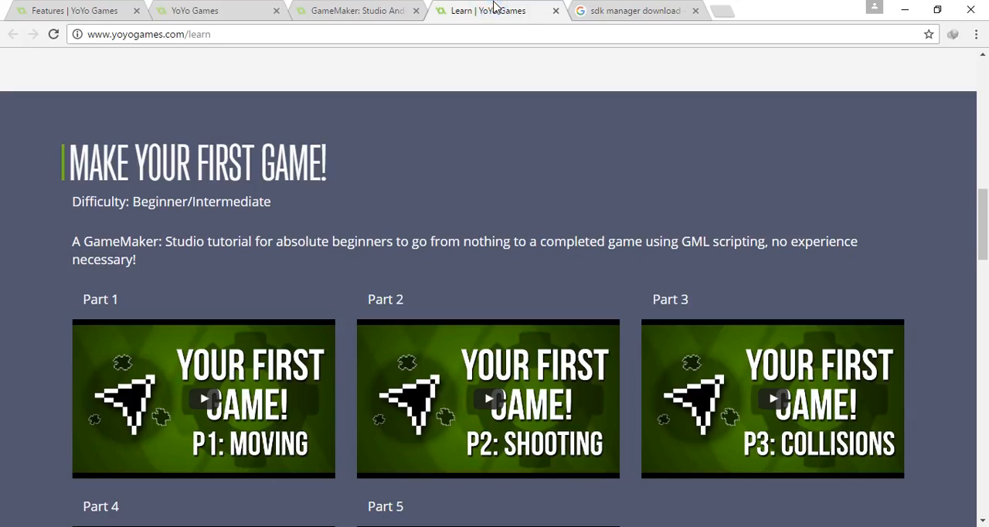
{"action": "left_click", "coordinate": [556, 10]}
{"action": "left_click", "coordinate": [359, 10]}
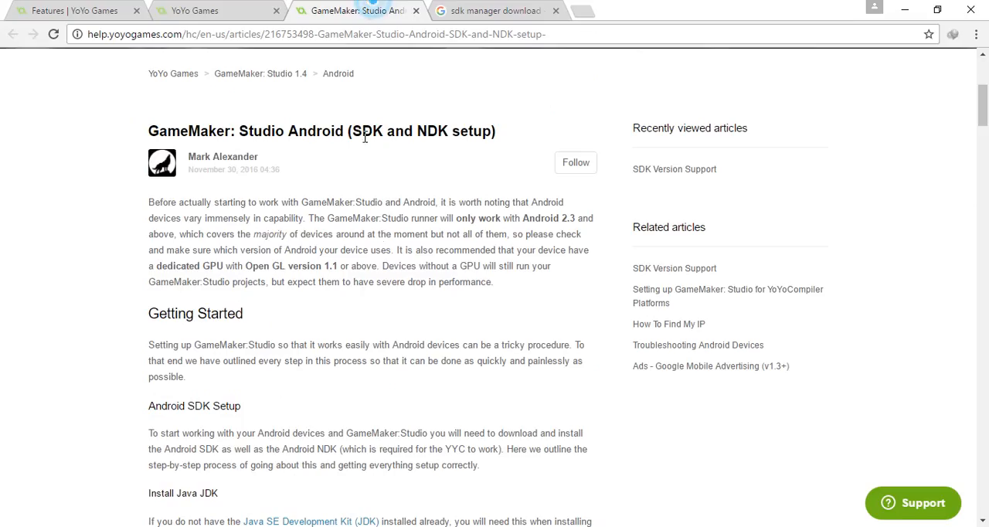
Open the Version Support link from the article's Install Java JDK section in a separate tab and switch to it.
{"action": "scroll", "coordinate": [392, 248], "scroll_direction": "down", "scroll_amount": 4}
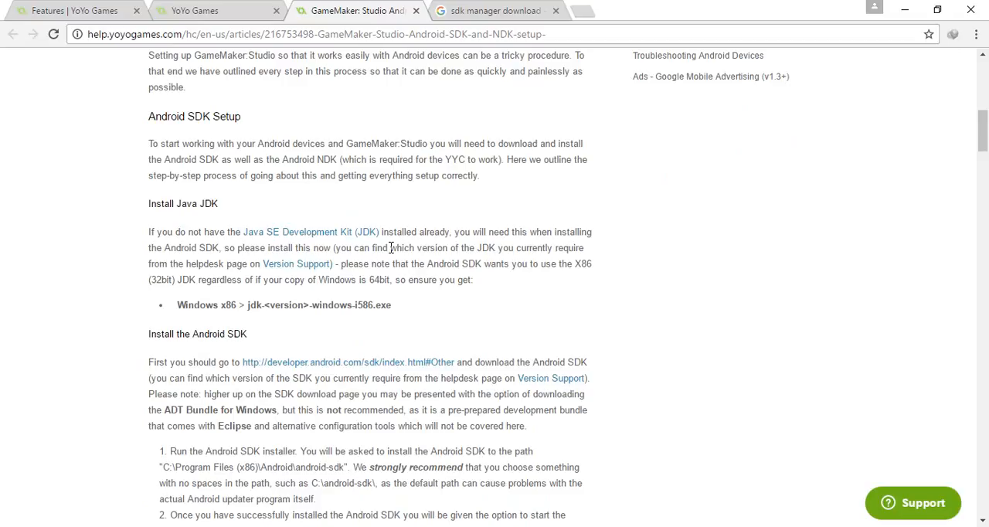
{"action": "scroll", "coordinate": [392, 247], "scroll_direction": "down", "scroll_amount": 1}
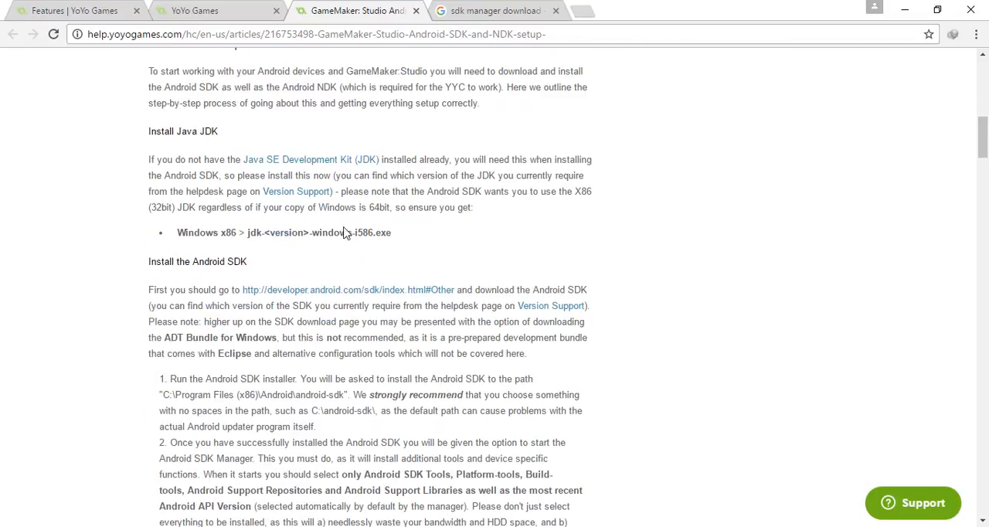
{"action": "right_click", "coordinate": [311, 193]}
{"action": "left_click", "coordinate": [334, 205]}
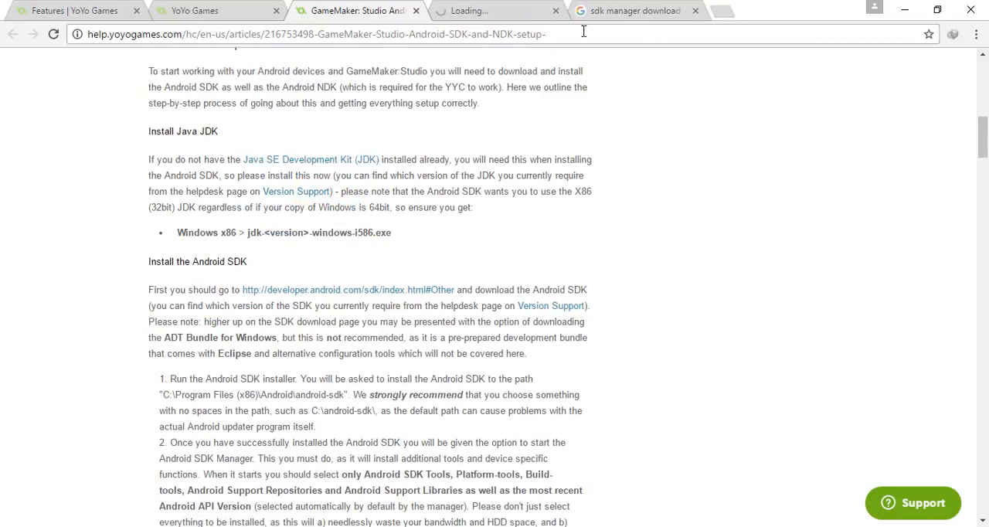
{"action": "left_click", "coordinate": [494, 11]}
Examine the Android / Amazon Fire module requirements on the SDK Version Support page and highlight the "Build Tools: 24+" line.
{"action": "scroll", "coordinate": [475, 163], "scroll_direction": "down", "scroll_amount": 4}
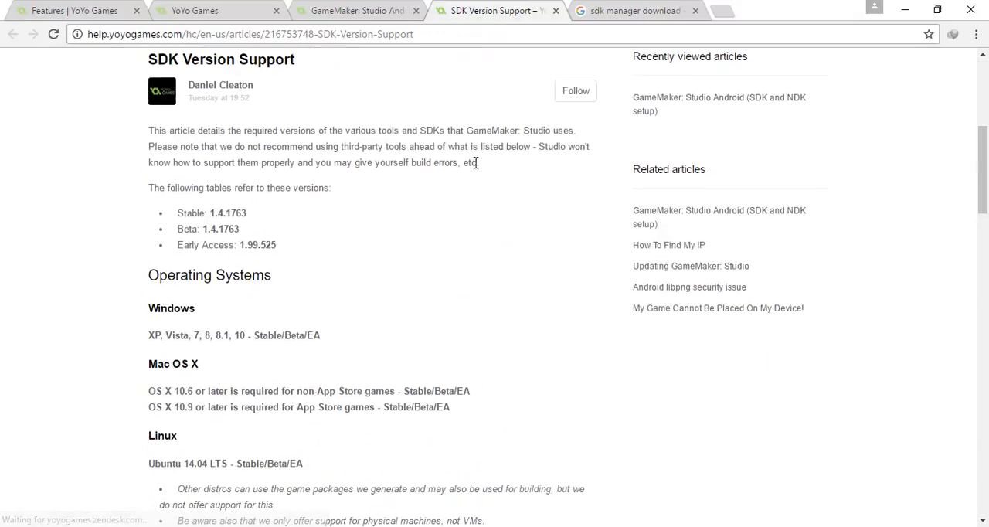
{"action": "scroll", "coordinate": [309, 193], "scroll_direction": "down", "scroll_amount": 2}
{"action": "scroll", "coordinate": [307, 198], "scroll_direction": "down", "scroll_amount": 4}
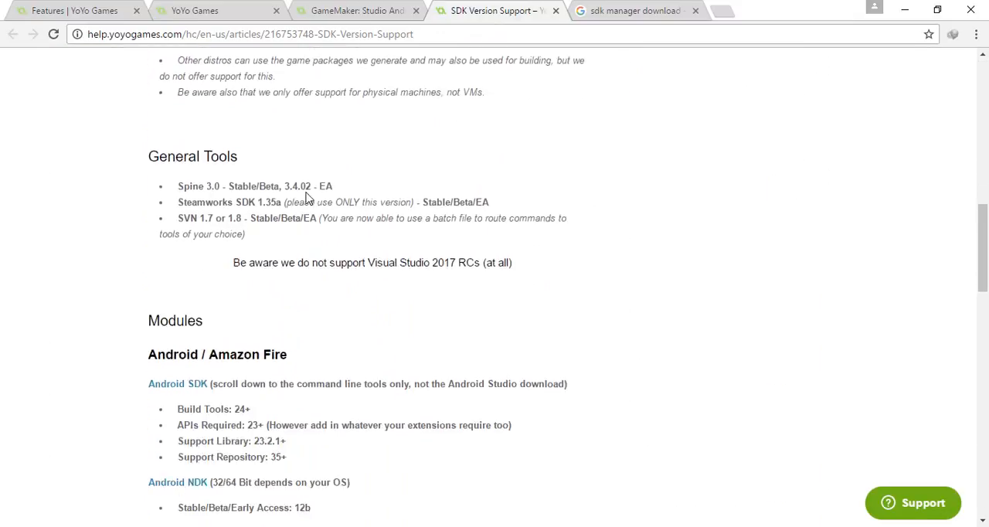
{"action": "scroll", "coordinate": [307, 198], "scroll_direction": "down", "scroll_amount": 2}
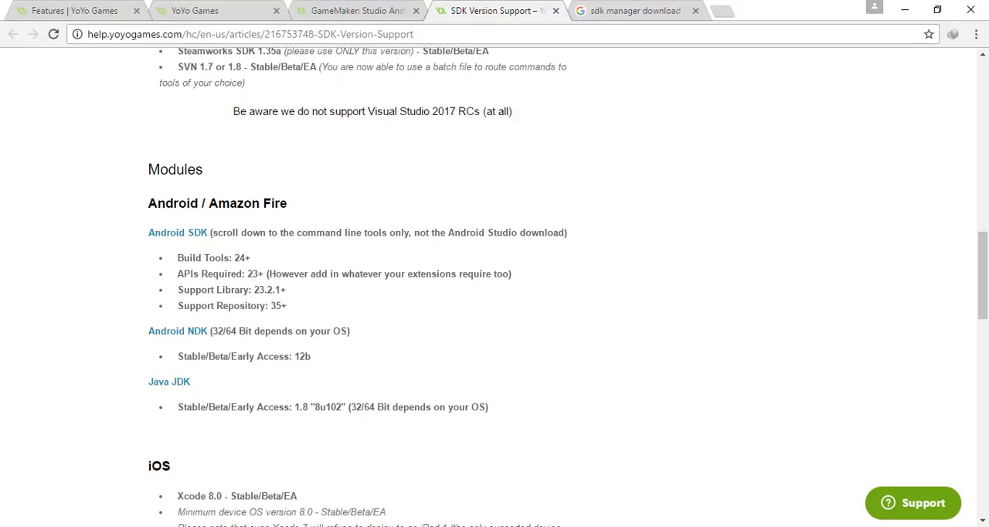
{"action": "mouse_move", "coordinate": [372, 525]}
{"action": "left_click_drag", "start_coordinate": [178, 258], "coordinate": [252, 258]}
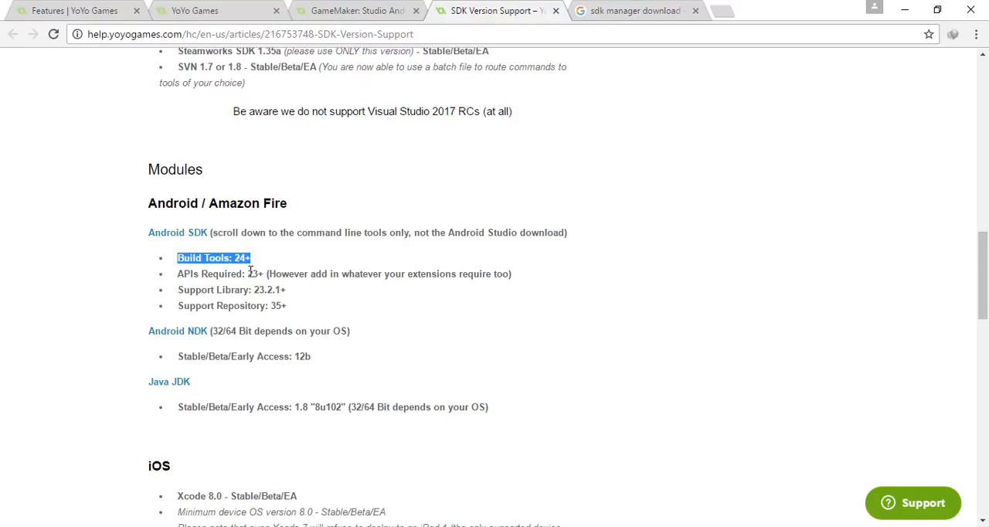
Bring the Android SDK Manager up over the version support page and move it aside to uncover the requirements.
{"action": "mouse_move", "coordinate": [372, 526]}
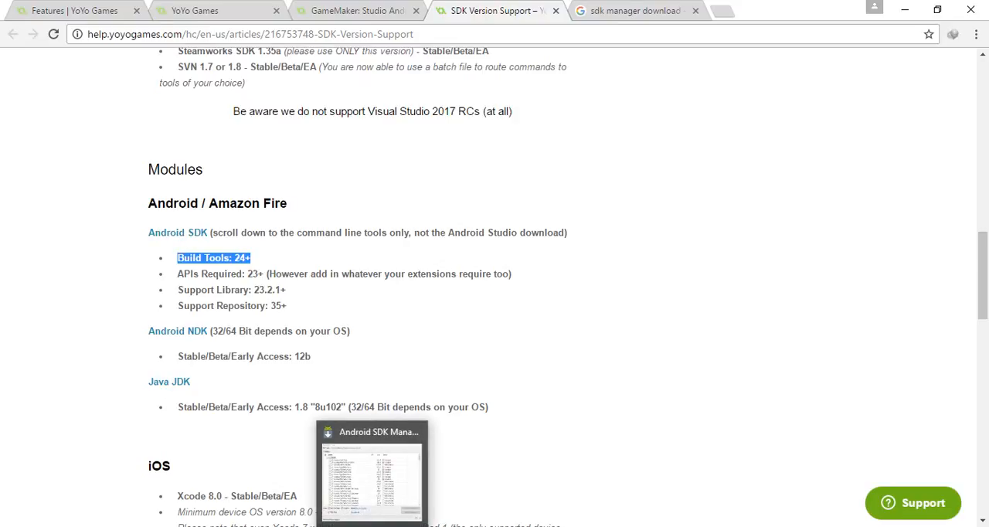
{"action": "left_click", "coordinate": [371, 473]}
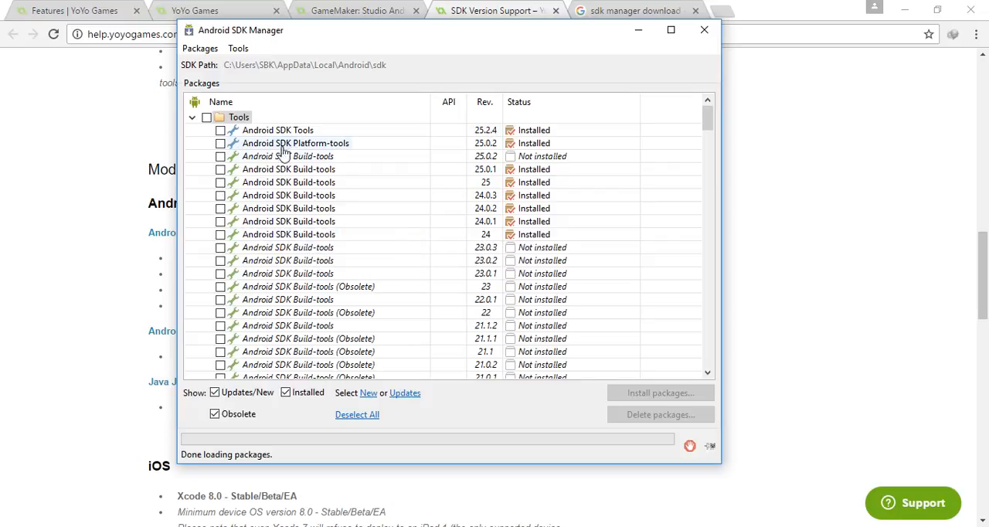
{"action": "left_click_drag", "start_coordinate": [414, 45], "coordinate": [483, 43]}
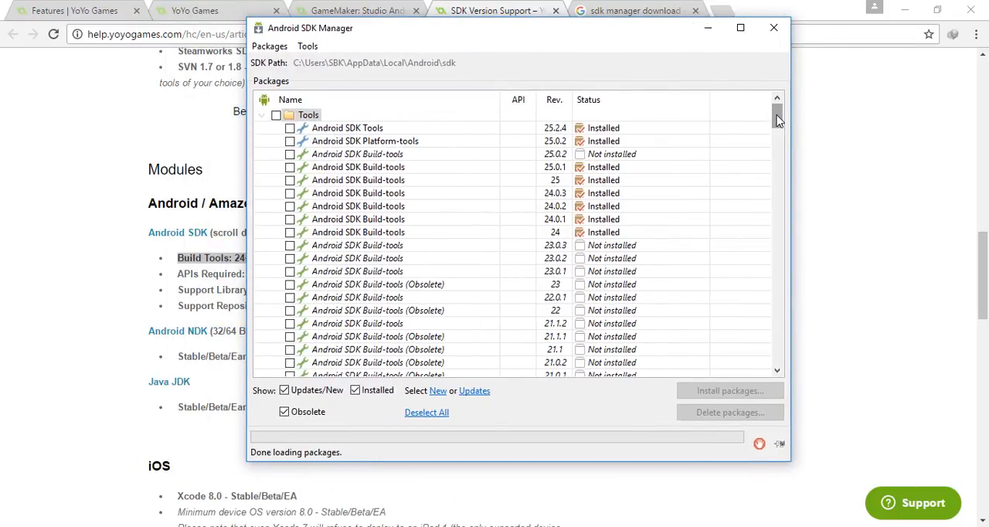
Mark the Ndk Bundle package at the end of the SDK Manager list and clear the mark again.
{"action": "left_click_drag", "start_coordinate": [778, 119], "coordinate": [764, 363]}
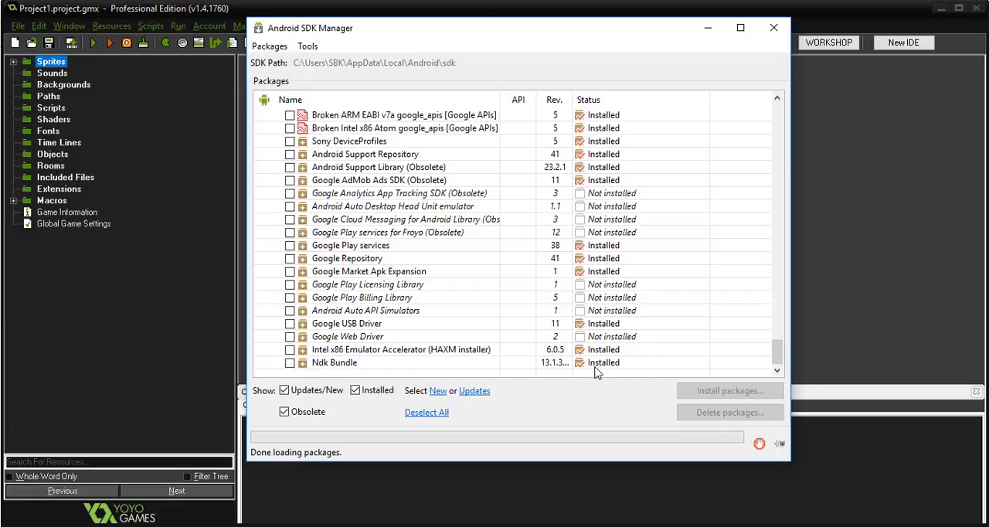
{"action": "left_click", "coordinate": [291, 366]}
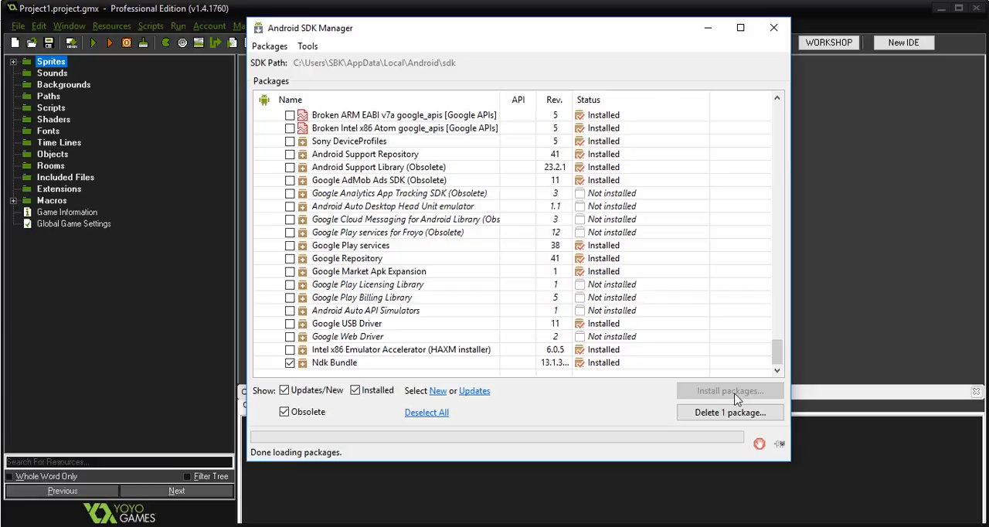
{"action": "left_click", "coordinate": [290, 362]}
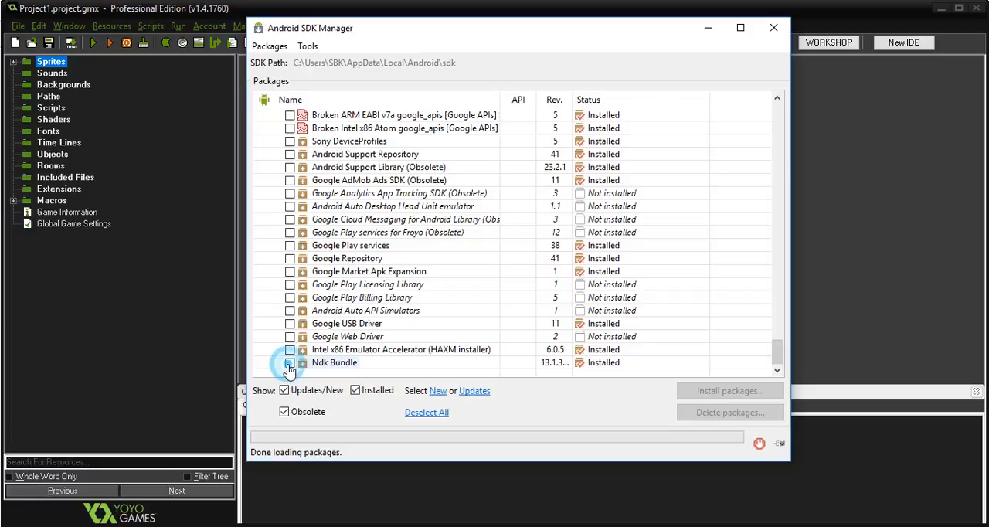
Switch back to the SDK Version Support page in Chrome and bring the Android SDK Manager up over it.
{"action": "left_click", "coordinate": [160, 526]}
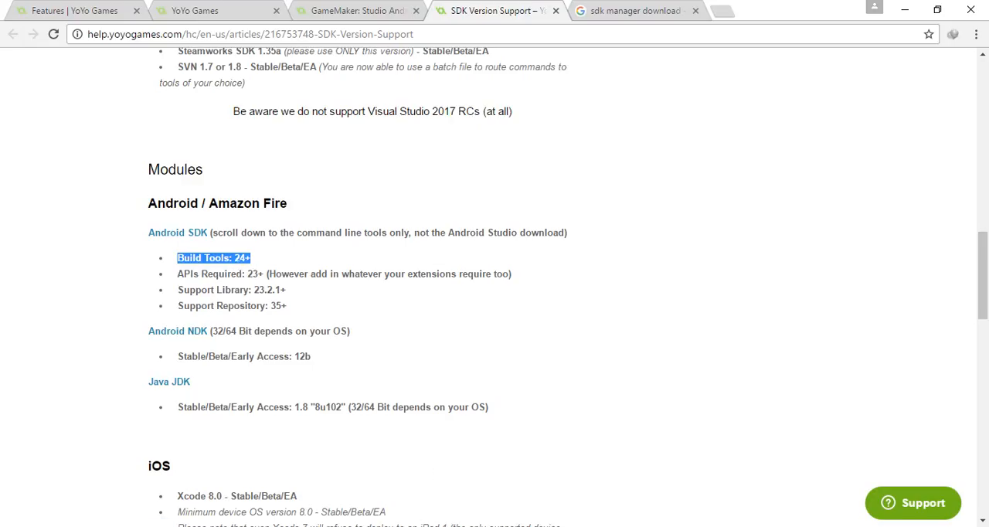
{"action": "mouse_move", "coordinate": [375, 526]}
{"action": "left_click", "coordinate": [378, 495]}
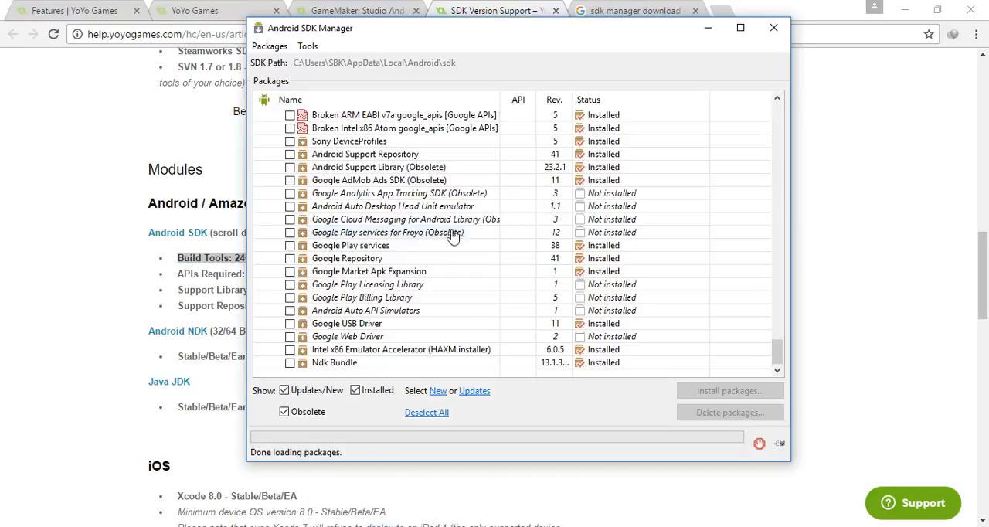
Examine the installation status of the Android 6.0 (API 23), 7.0 (API 24) and 7.1.1 (API 25) packages in the SDK Manager.
{"action": "scroll", "coordinate": [448, 220], "scroll_direction": "up", "scroll_amount": 20}
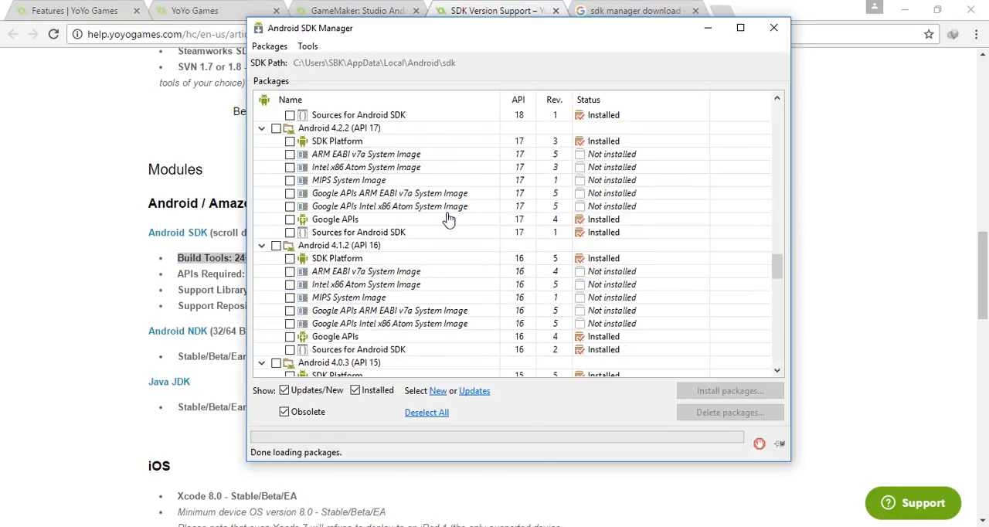
{"action": "scroll", "coordinate": [448, 220], "scroll_direction": "up", "scroll_amount": 3}
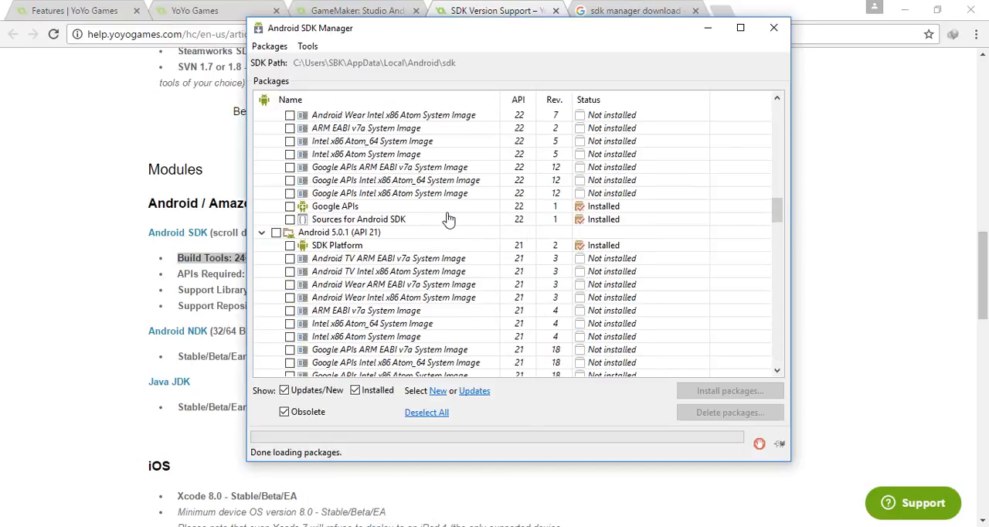
{"action": "scroll", "coordinate": [449, 221], "scroll_direction": "up", "scroll_amount": 6}
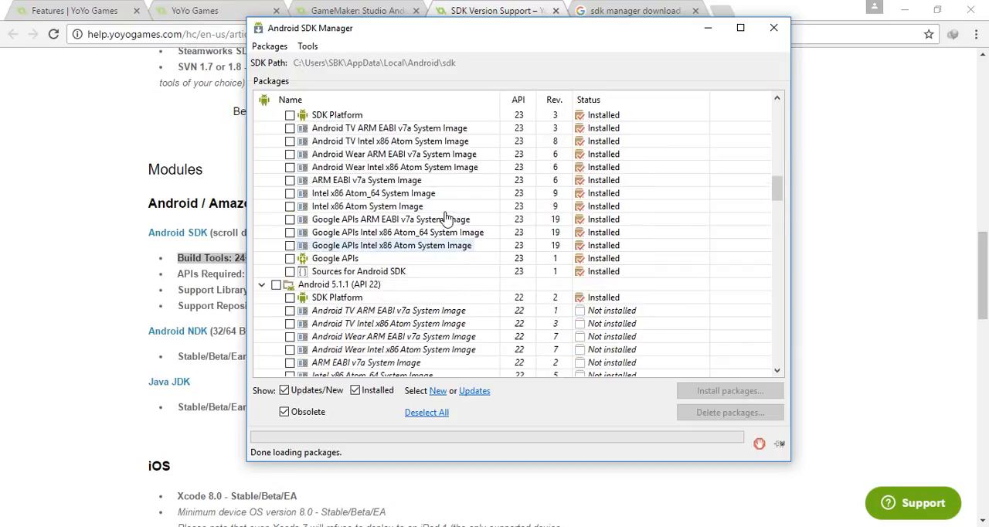
{"action": "scroll", "coordinate": [449, 220], "scroll_direction": "up", "scroll_amount": 2}
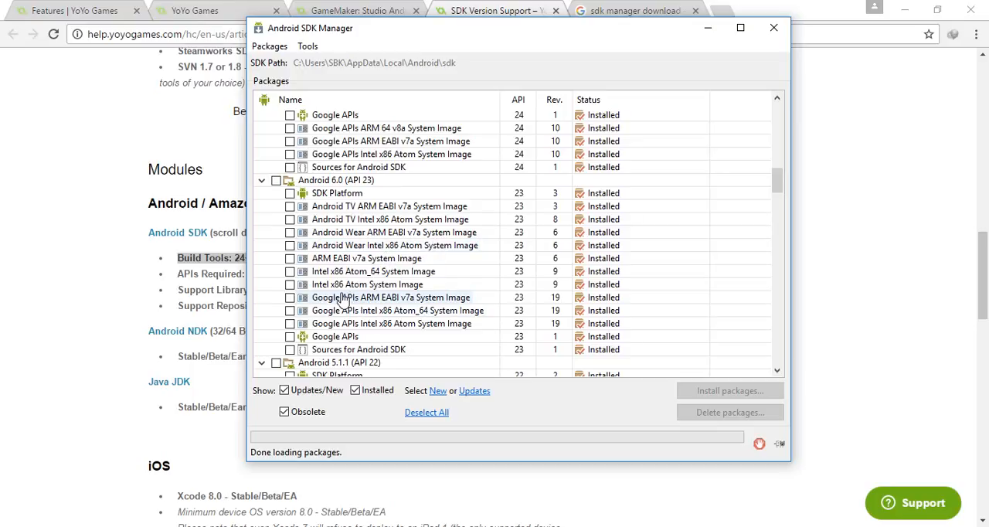
{"action": "scroll", "coordinate": [464, 272], "scroll_direction": "up", "scroll_amount": 5}
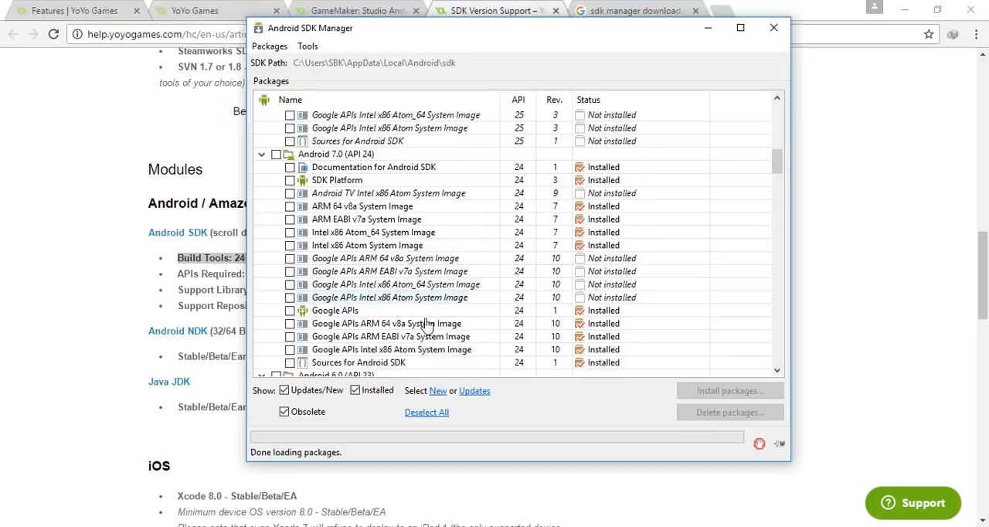
{"action": "scroll", "coordinate": [402, 223], "scroll_direction": "down", "scroll_amount": 2}
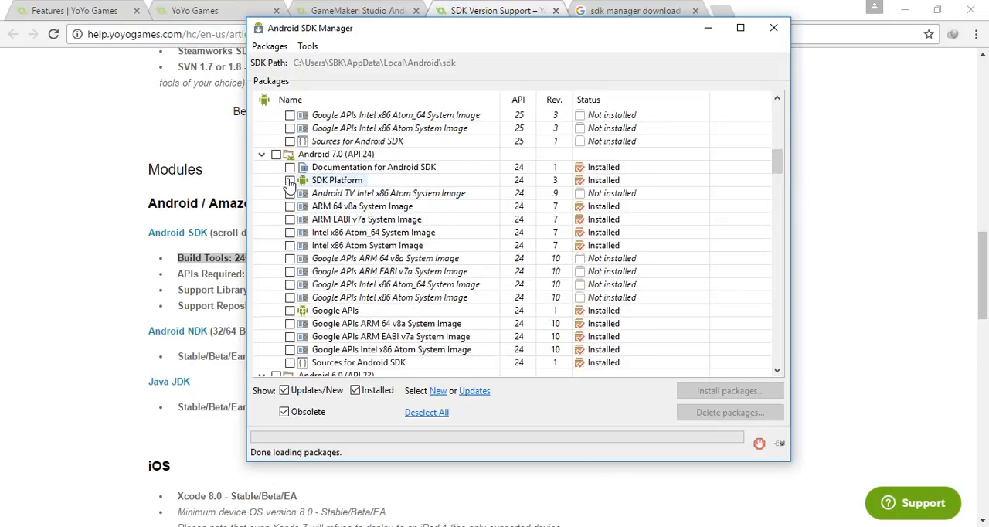
{"action": "scroll", "coordinate": [294, 232], "scroll_direction": "down", "scroll_amount": 2}
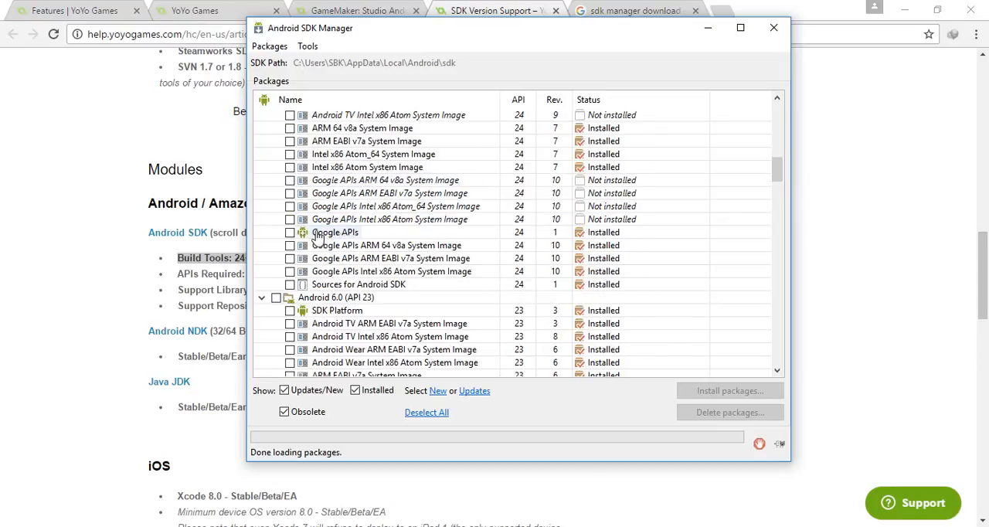
{"action": "scroll", "coordinate": [328, 286], "scroll_direction": "down", "scroll_amount": 3}
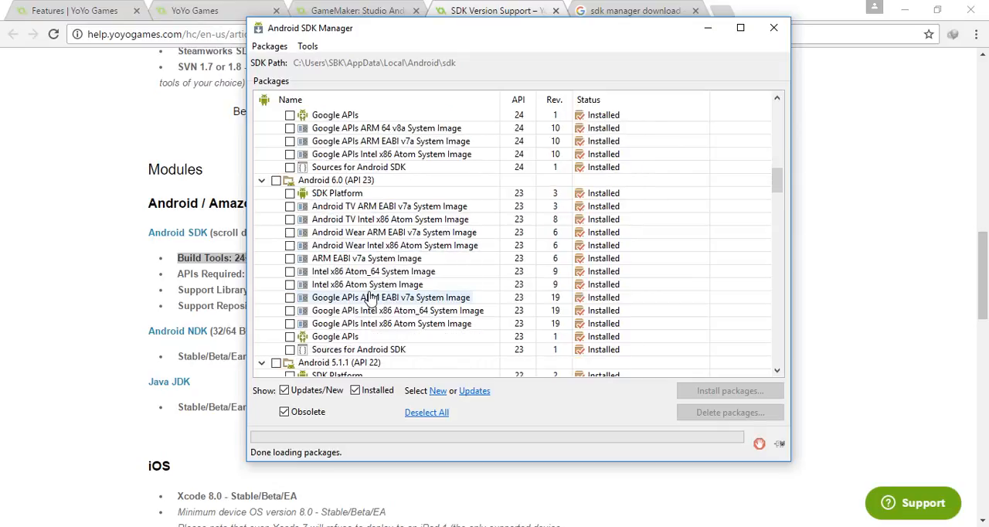
{"action": "scroll", "coordinate": [452, 227], "scroll_direction": "down", "scroll_amount": 3}
{"action": "scroll", "coordinate": [454, 228], "scroll_direction": "up", "scroll_amount": 8}
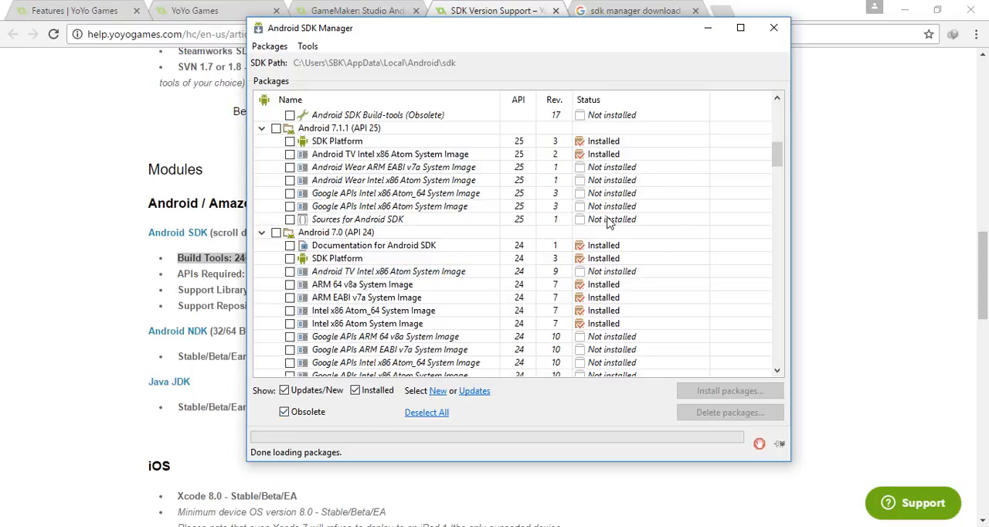
Move the SDK Manager clear of the Android requirements list and show the end of its package list.
{"action": "left_click_drag", "start_coordinate": [490, 31], "coordinate": [595, 40]}
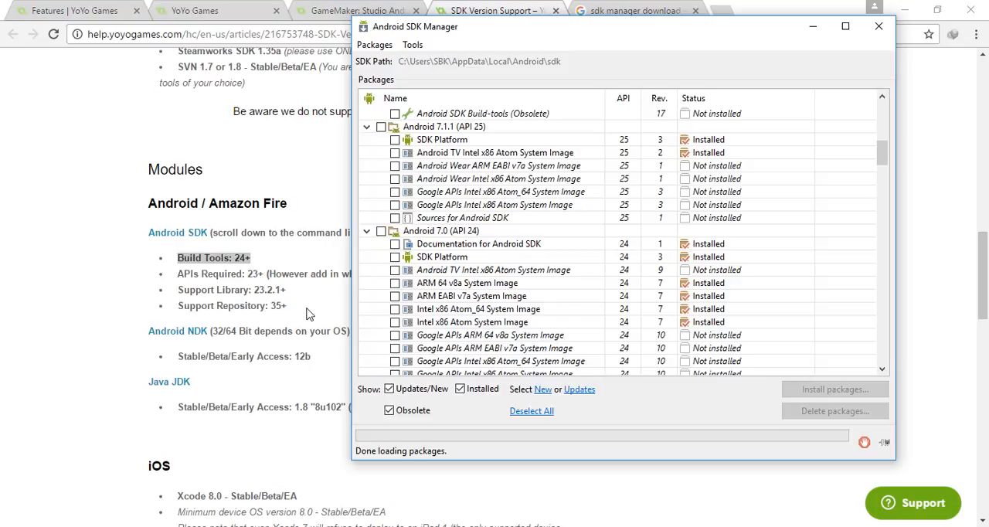
{"action": "left_click_drag", "start_coordinate": [881, 150], "coordinate": [885, 357]}
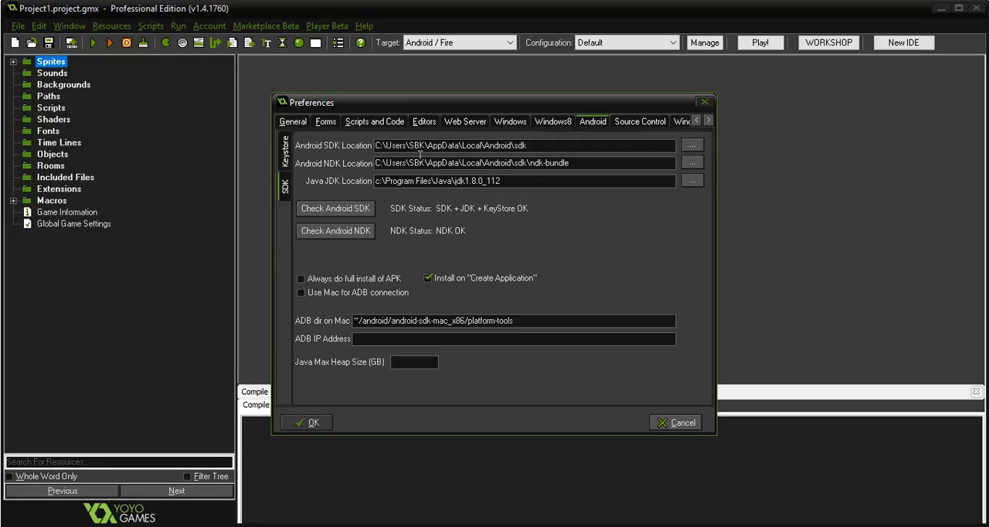
Highlight the Android SDK Location path in GameMaker: Studio's Android preferences and clear the highlight.
{"action": "left_click", "coordinate": [454, 150]}
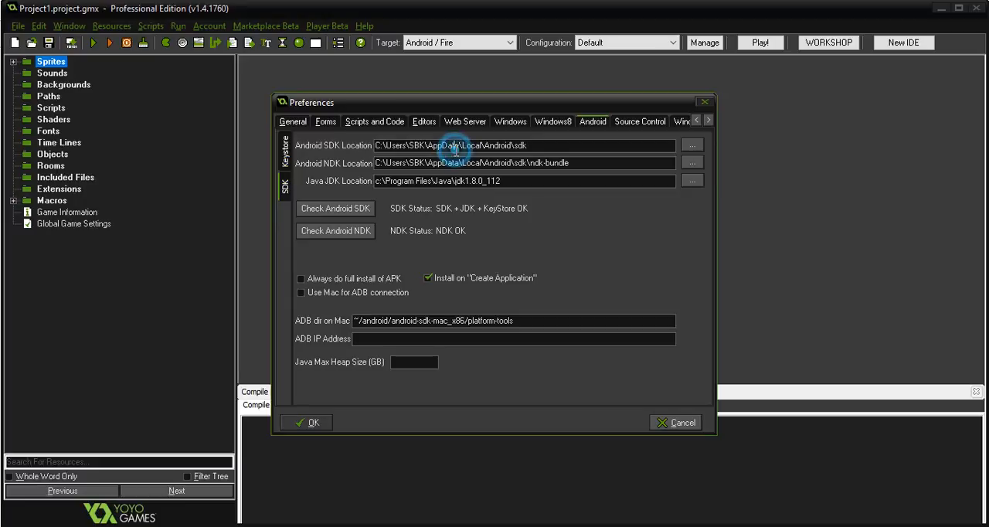
{"action": "left_click", "coordinate": [539, 148]}
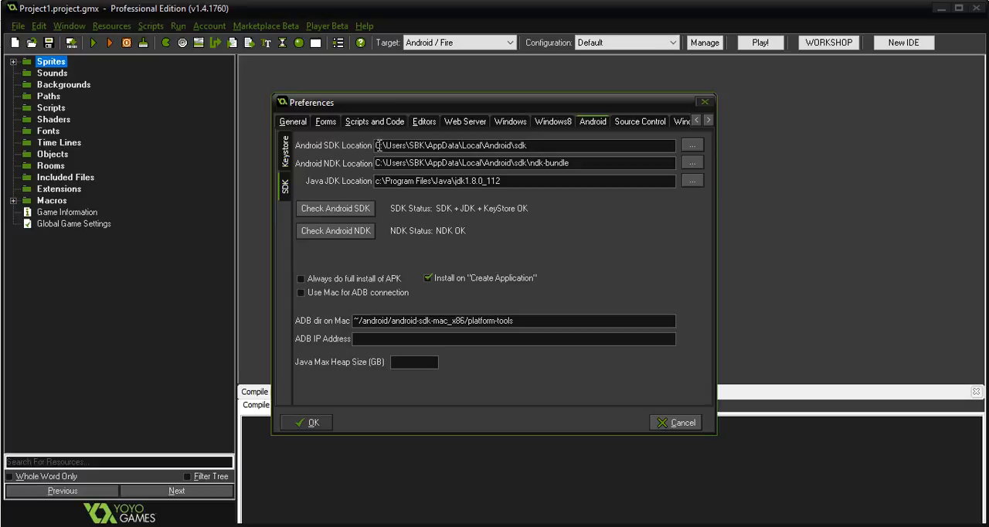
{"action": "left_click_drag", "start_coordinate": [378, 145], "coordinate": [537, 146]}
{"action": "left_click", "coordinate": [537, 147]}
Browse for the Android SDK Location, expanding Local Disk (C:), Users and the account's own user folder.
{"action": "left_click", "coordinate": [694, 148]}
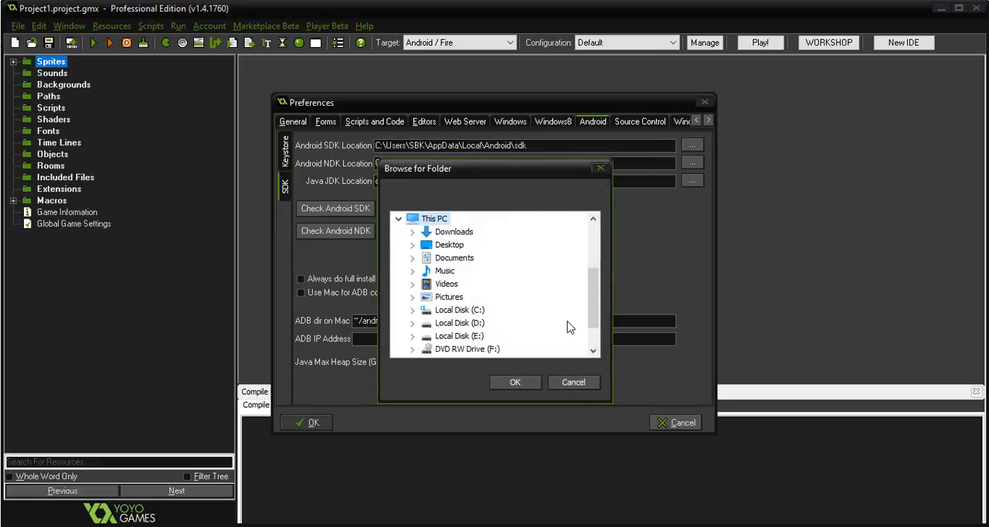
{"action": "scroll", "coordinate": [593, 293], "scroll_direction": "down", "scroll_amount": 1}
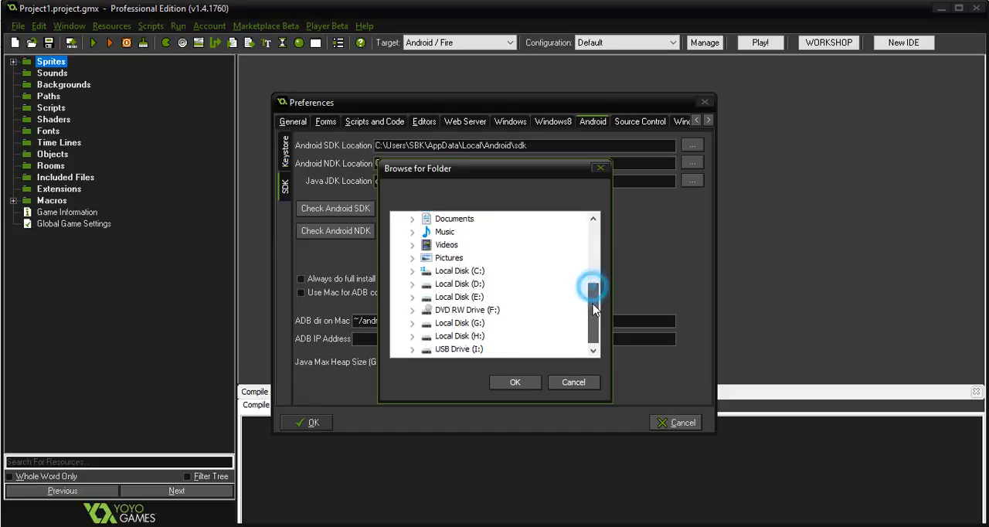
{"action": "left_click", "coordinate": [412, 272]}
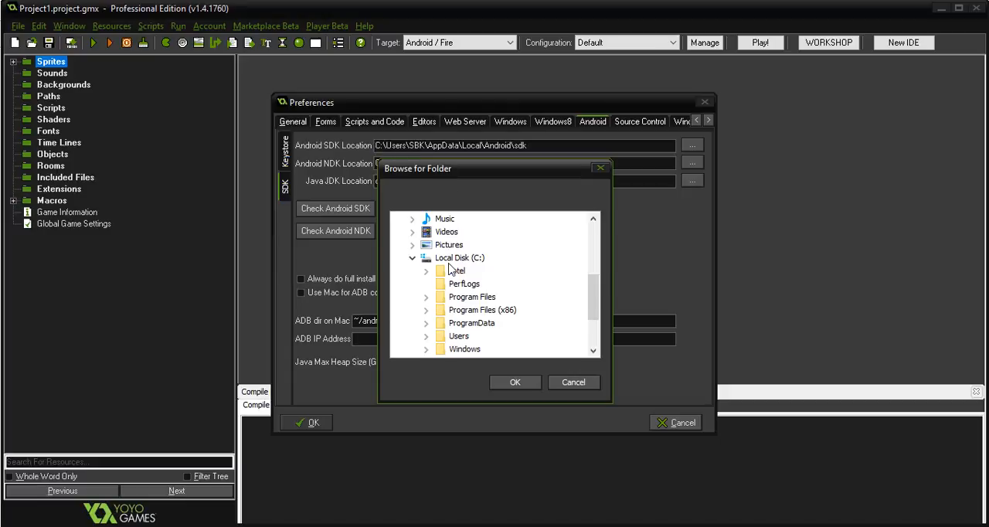
{"action": "scroll", "coordinate": [446, 309], "scroll_direction": "down", "scroll_amount": 1}
{"action": "left_click", "coordinate": [426, 297]}
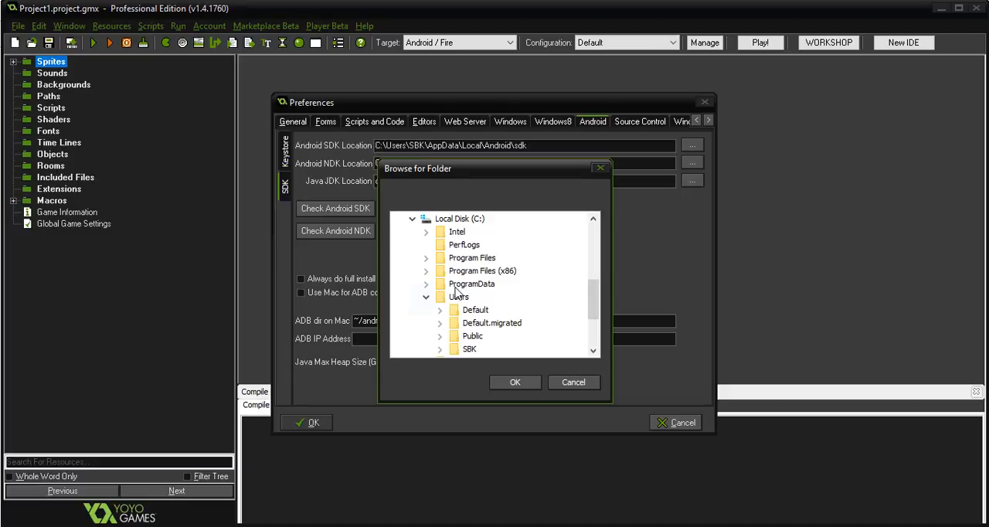
{"action": "scroll", "coordinate": [458, 292], "scroll_direction": "down", "scroll_amount": 1}
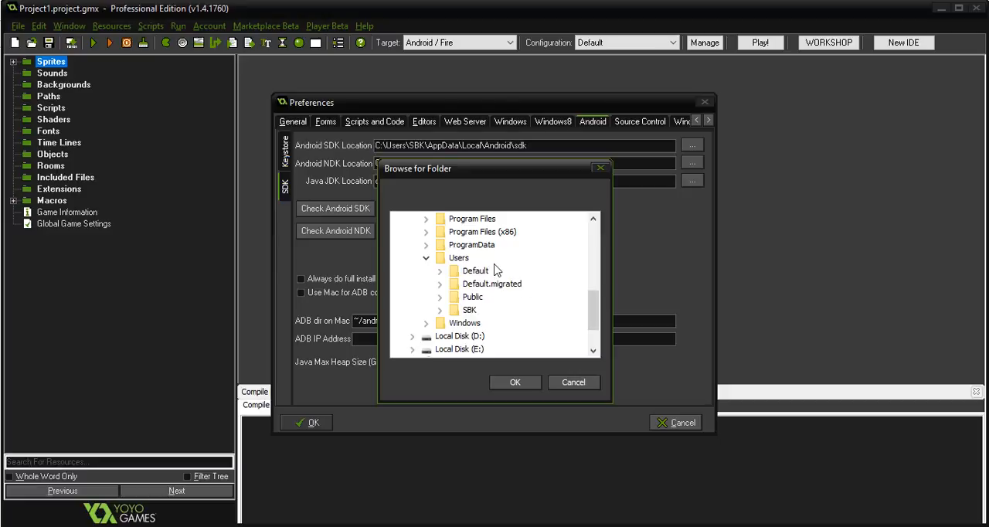
{"action": "scroll", "coordinate": [470, 308], "scroll_direction": "up", "scroll_amount": 1}
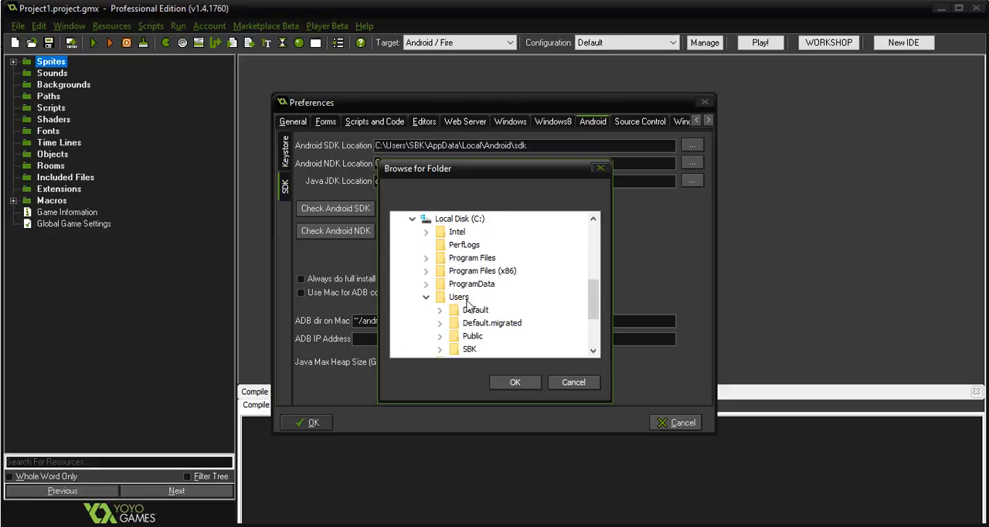
{"action": "scroll", "coordinate": [469, 313], "scroll_direction": "down", "scroll_amount": 1}
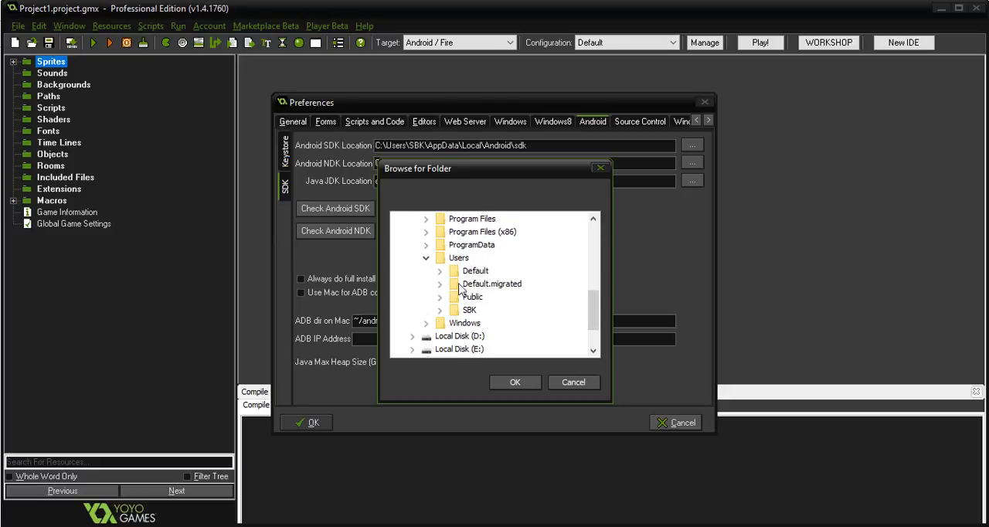
{"action": "left_click", "coordinate": [442, 312]}
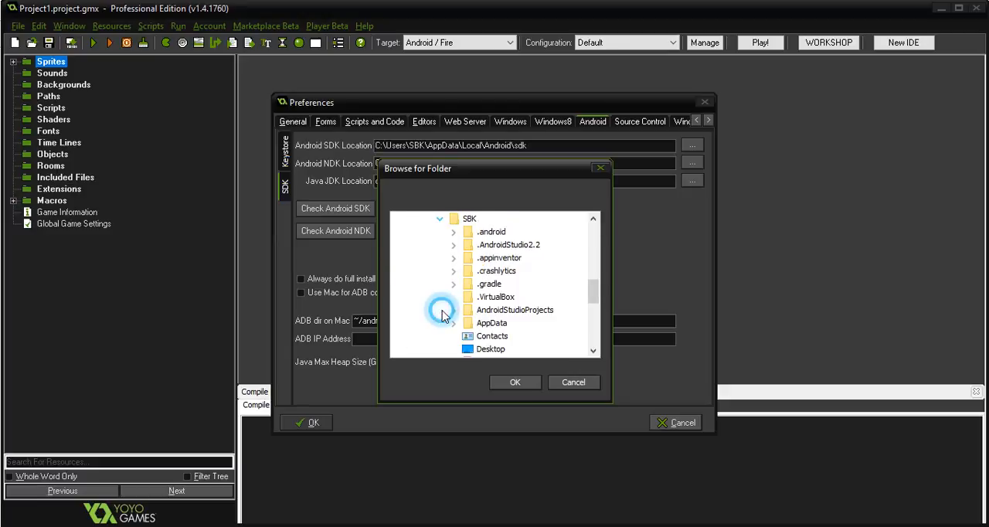
Select the sdk folder inside AppData\Local\Android of the user folder, keeping the folder browser clear of the path fields.
{"action": "left_click_drag", "start_coordinate": [488, 175], "coordinate": [527, 182]}
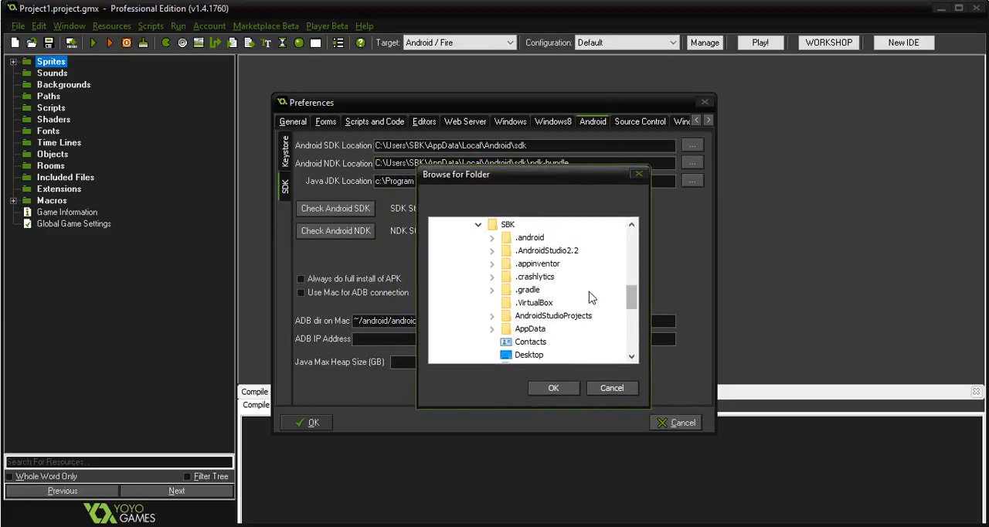
{"action": "left_click_drag", "start_coordinate": [632, 303], "coordinate": [632, 308]}
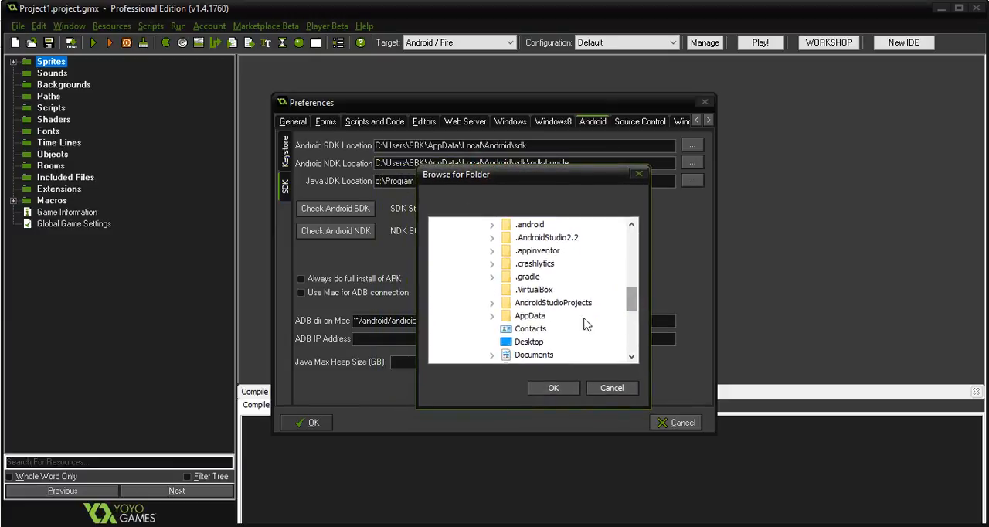
{"action": "left_click", "coordinate": [493, 317]}
{"action": "scroll", "coordinate": [585, 322], "scroll_direction": "down", "scroll_amount": 2}
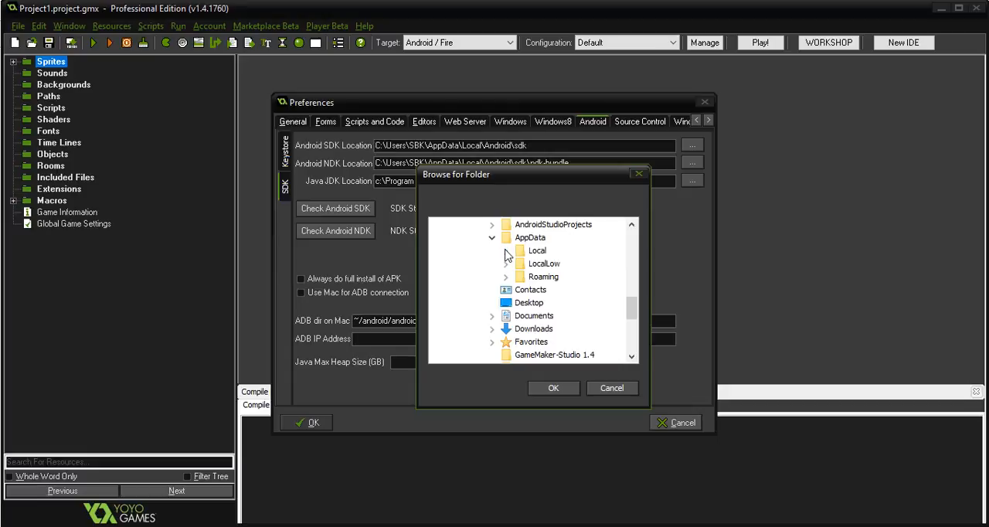
{"action": "left_click", "coordinate": [506, 252]}
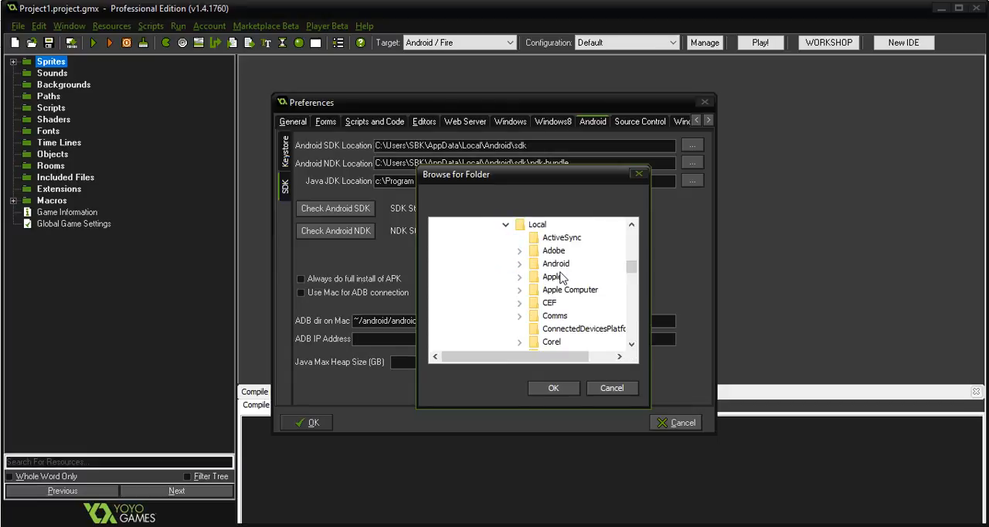
{"action": "scroll", "coordinate": [560, 279], "scroll_direction": "down", "scroll_amount": 1}
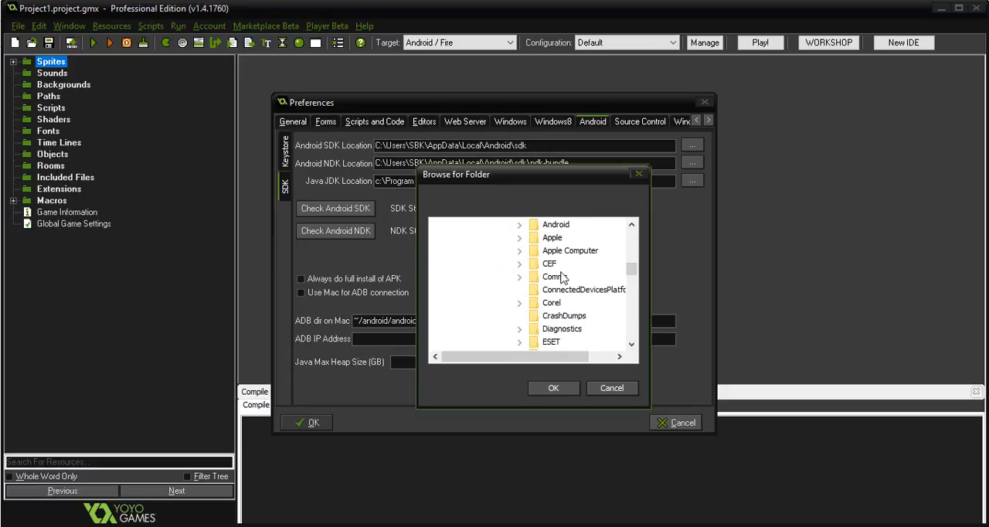
{"action": "left_click", "coordinate": [520, 224]}
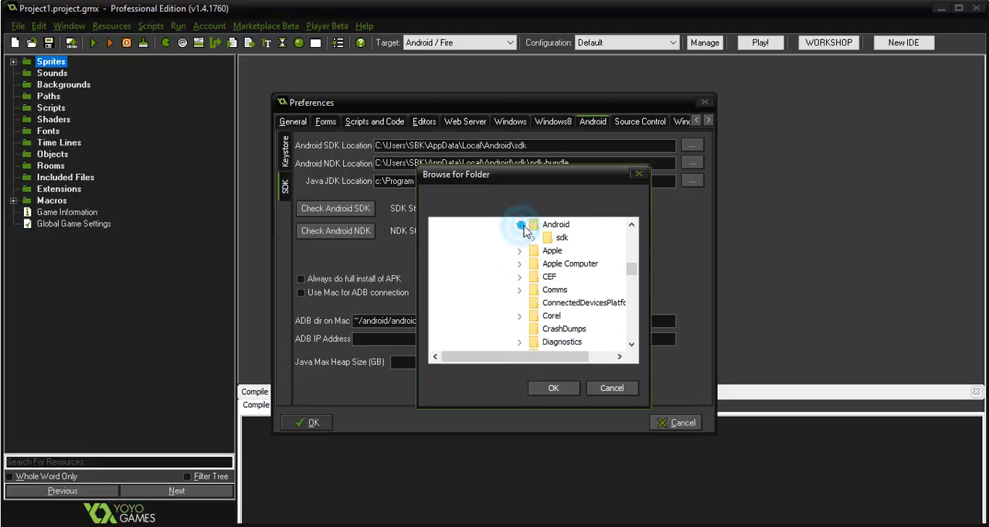
{"action": "left_click", "coordinate": [561, 238]}
Locate the ndk-bundle folder inside the sdk folder, then cancel the folder selection.
{"action": "left_click_drag", "start_coordinate": [510, 175], "coordinate": [527, 196]}
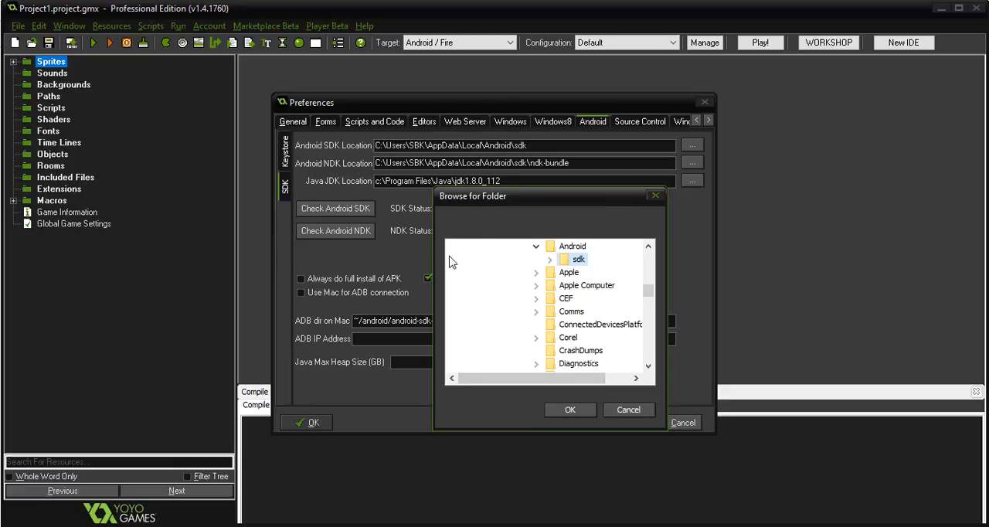
{"action": "left_click", "coordinate": [550, 261]}
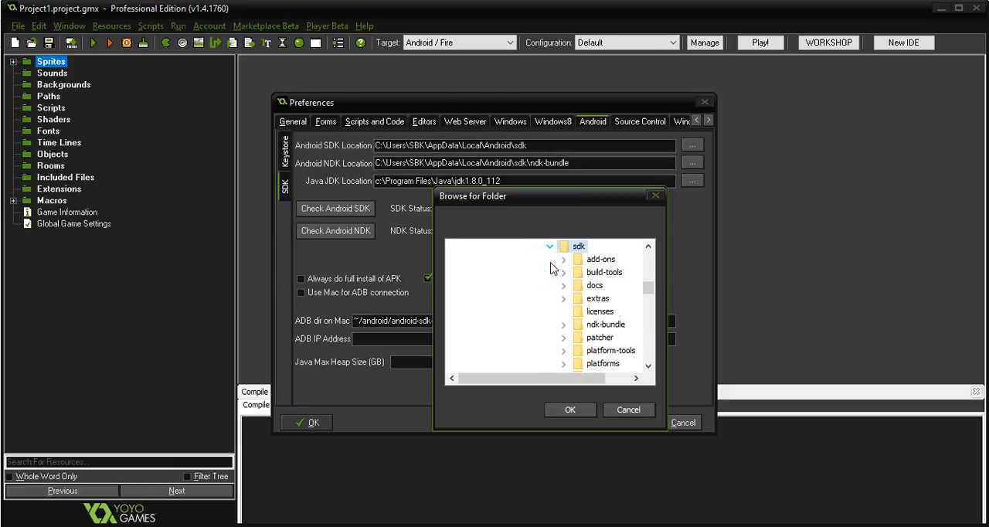
{"action": "scroll", "coordinate": [576, 259], "scroll_direction": "down", "scroll_amount": 2}
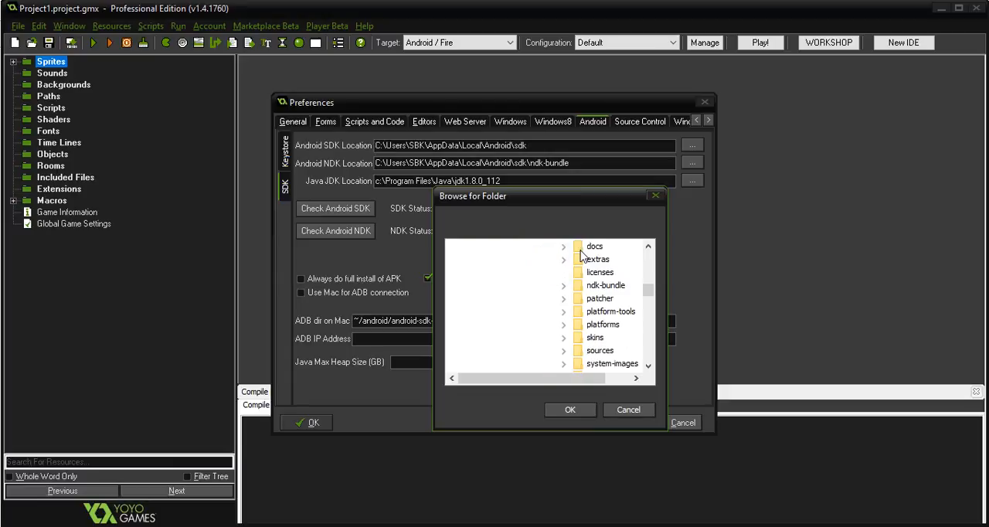
{"action": "scroll", "coordinate": [591, 292], "scroll_direction": "up", "scroll_amount": 1}
{"action": "left_click", "coordinate": [604, 292]}
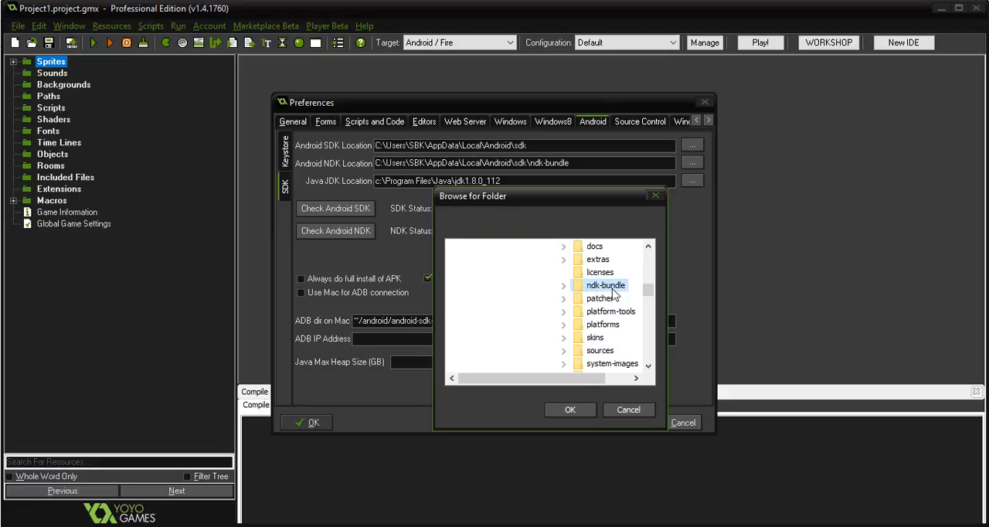
{"action": "left_click", "coordinate": [629, 411]}
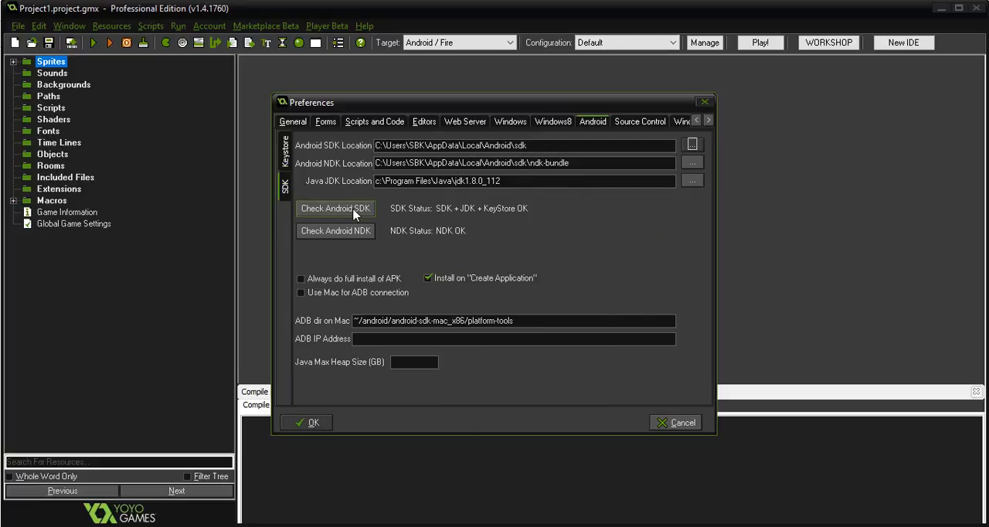
Run the Android SDK check, then highlight the Java JDK Location path and clear the highlight.
{"action": "left_click", "coordinate": [329, 211]}
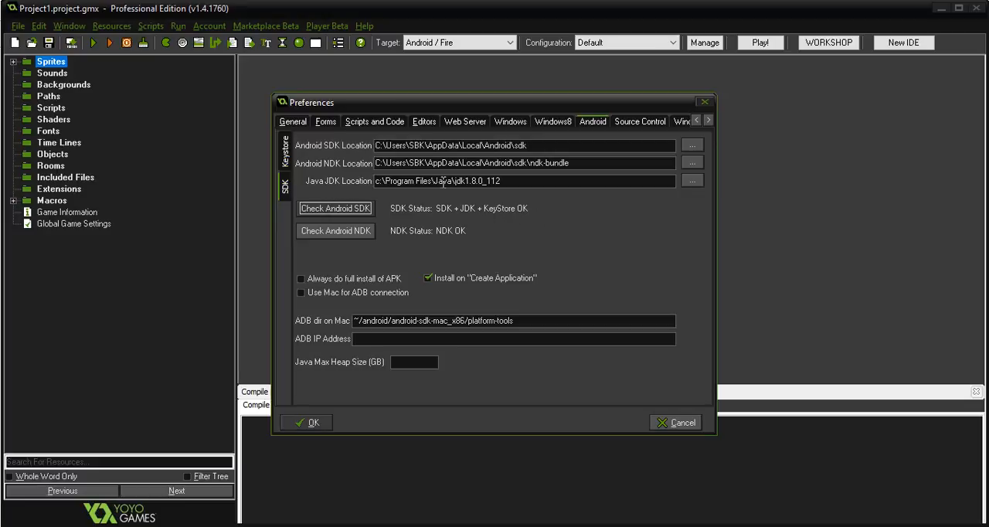
{"action": "left_click_drag", "start_coordinate": [510, 179], "coordinate": [384, 181]}
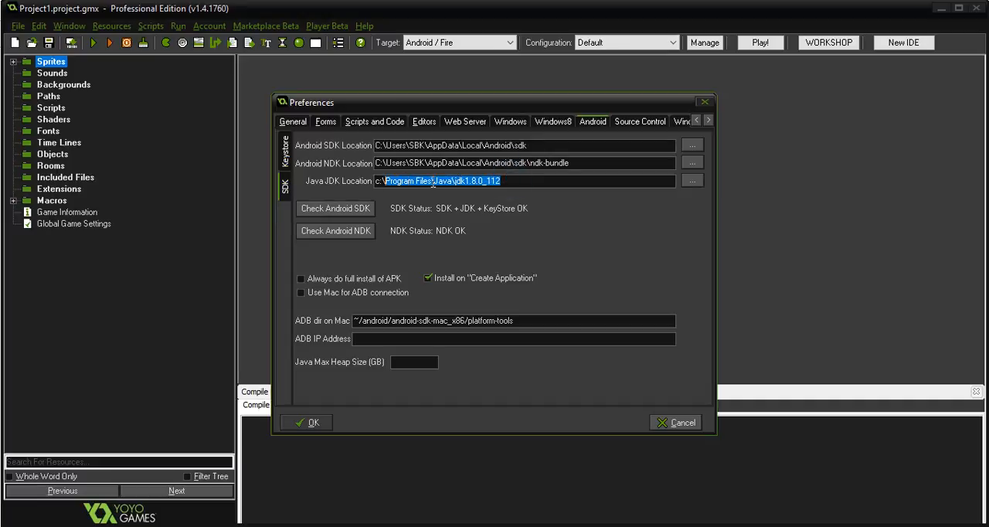
{"action": "left_click", "coordinate": [432, 180]}
Browse for the Java JDK Location to jdk1.8.0_112 under C:\Program Files\Java, then cancel the selection.
{"action": "left_click", "coordinate": [692, 180]}
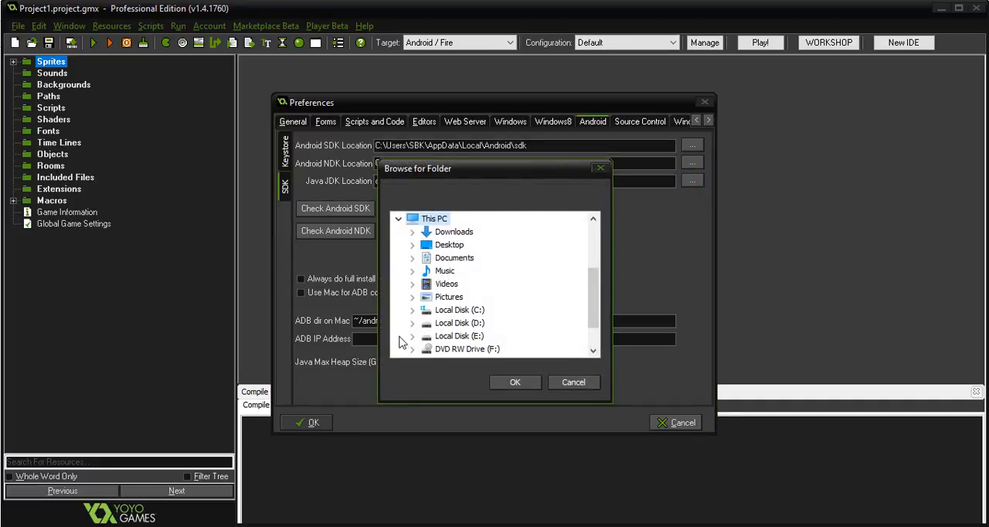
{"action": "left_click", "coordinate": [412, 310]}
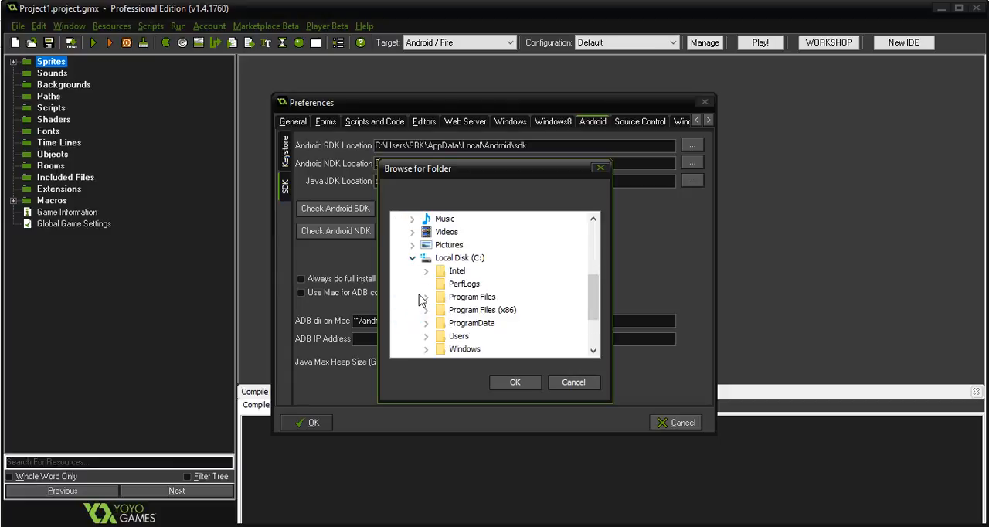
{"action": "left_click", "coordinate": [426, 299]}
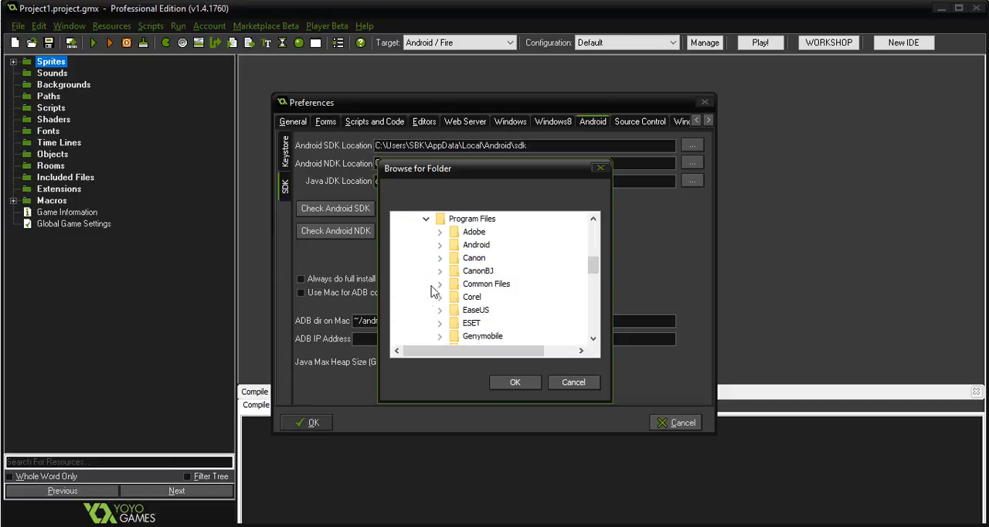
{"action": "scroll", "coordinate": [424, 276], "scroll_direction": "down", "scroll_amount": 2}
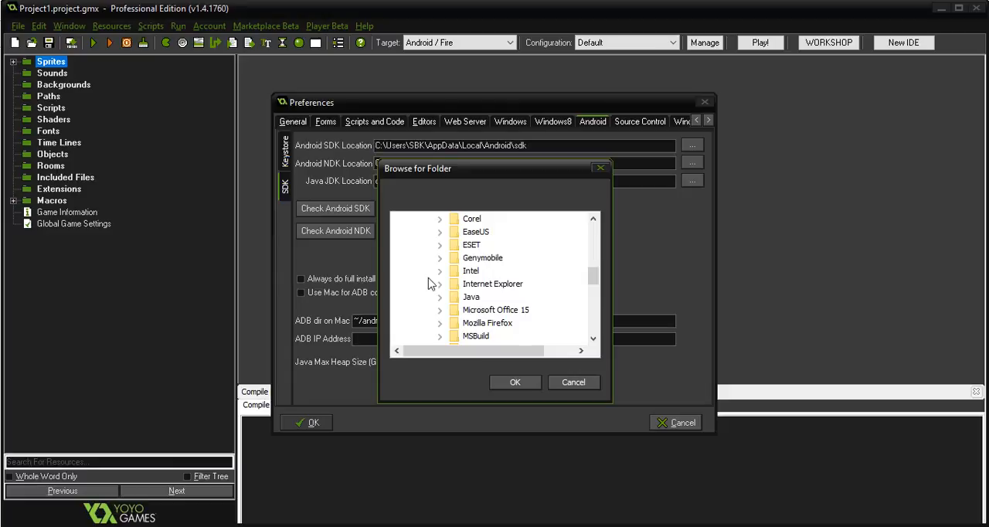
{"action": "left_click", "coordinate": [440, 298]}
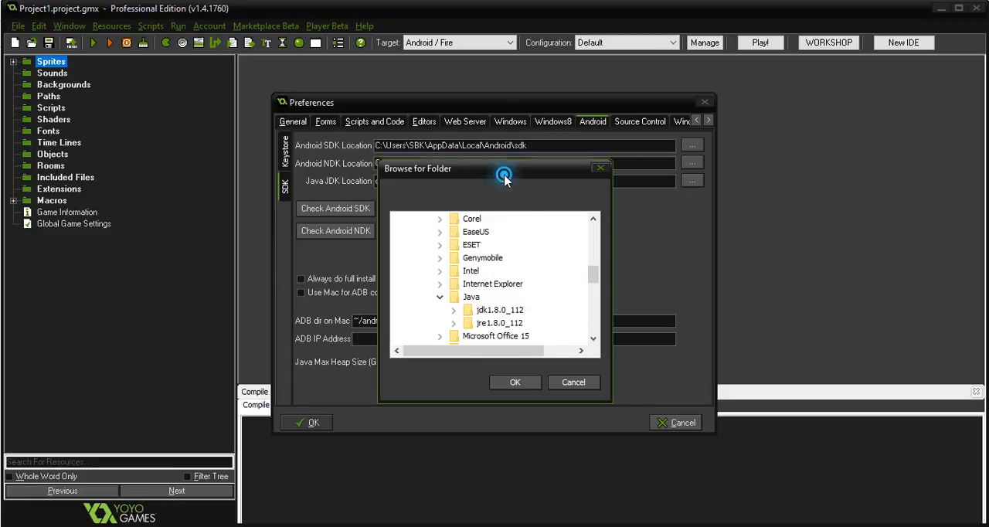
{"action": "left_click_drag", "start_coordinate": [504, 170], "coordinate": [607, 140]}
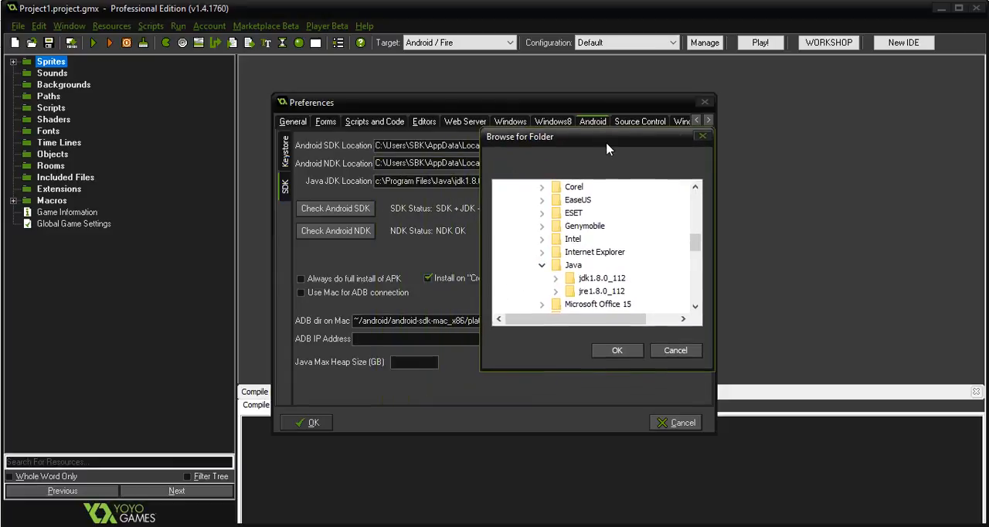
{"action": "left_click", "coordinate": [586, 280]}
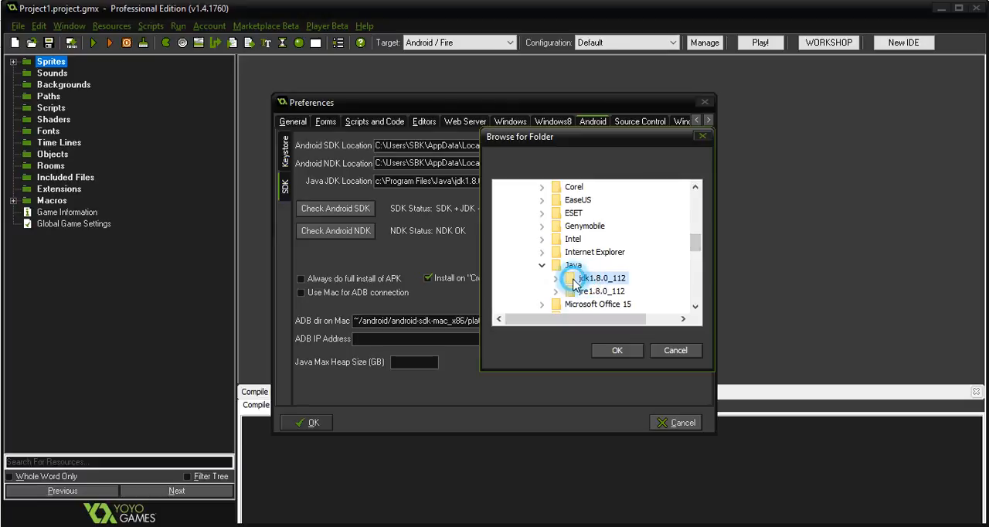
{"action": "left_click", "coordinate": [676, 352]}
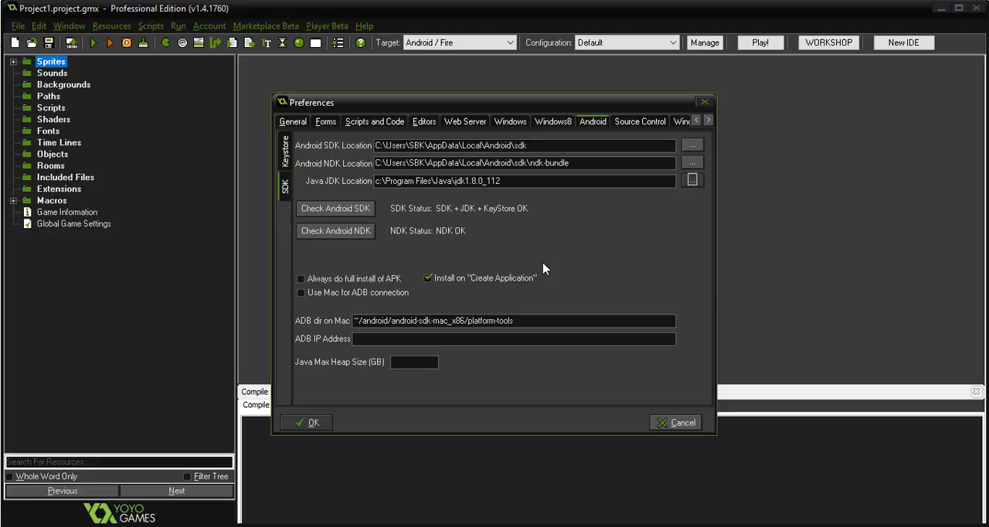
Examine the Android Keystore settings, opening the private keystore file browser and closing it without choosing a file.
{"action": "left_click", "coordinate": [291, 156]}
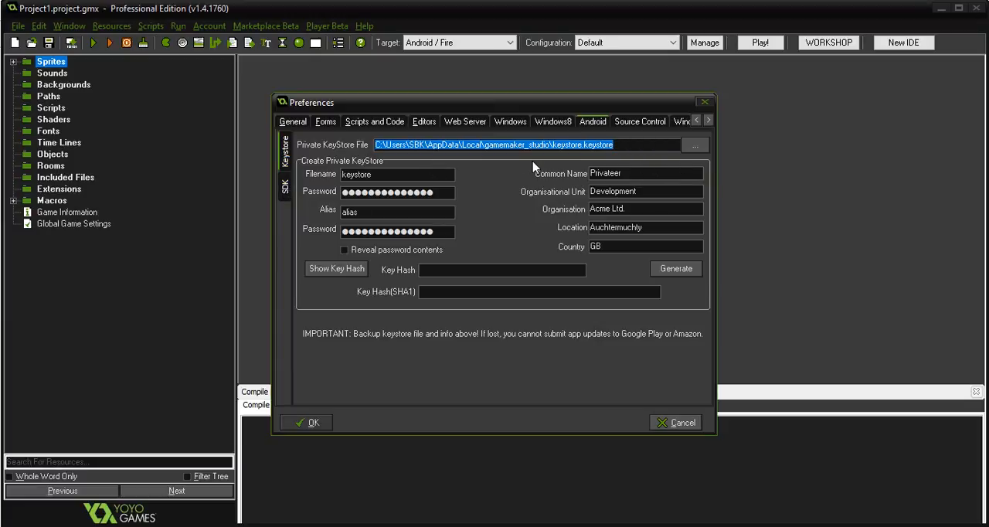
{"action": "left_click", "coordinate": [632, 147]}
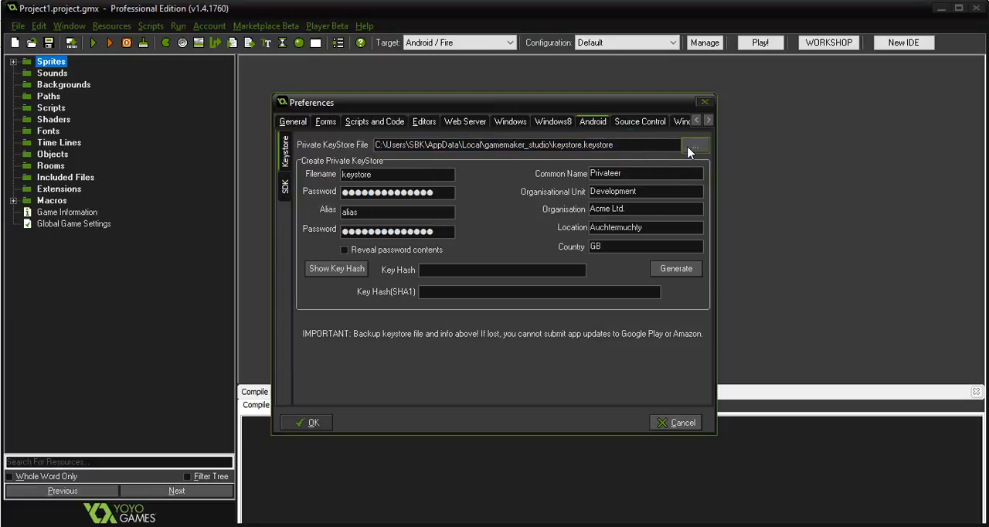
{"action": "left_click", "coordinate": [695, 145]}
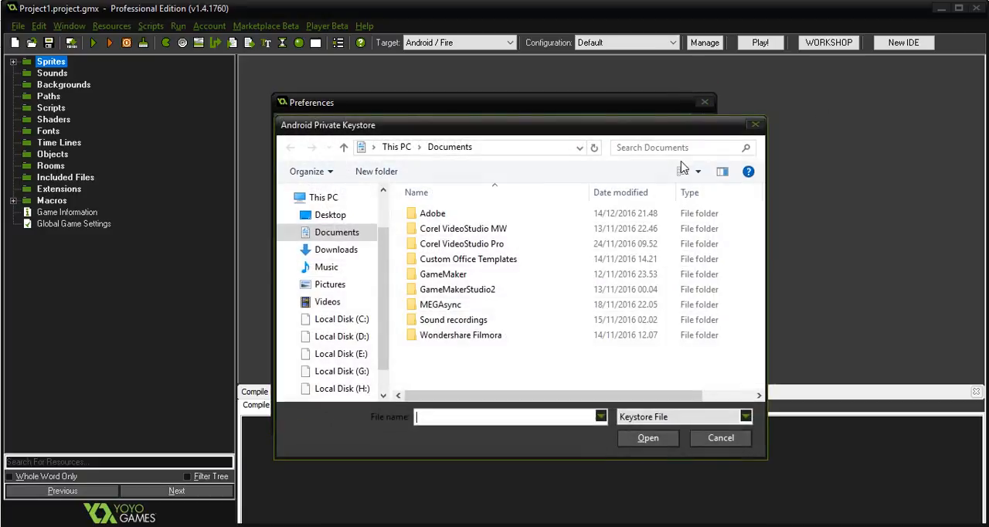
{"action": "left_click", "coordinate": [754, 125]}
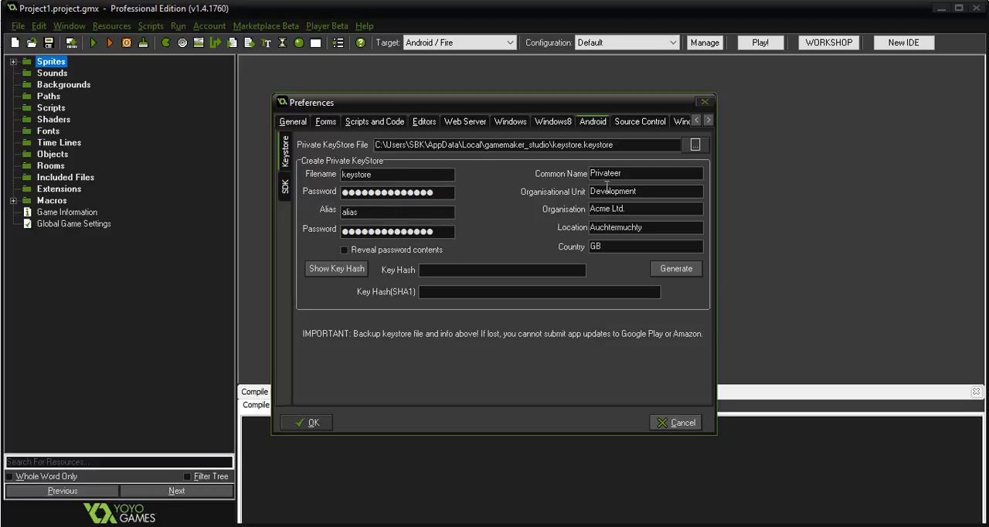
Return to the Android SDK settings and accept the Preferences.
{"action": "left_click", "coordinate": [286, 187]}
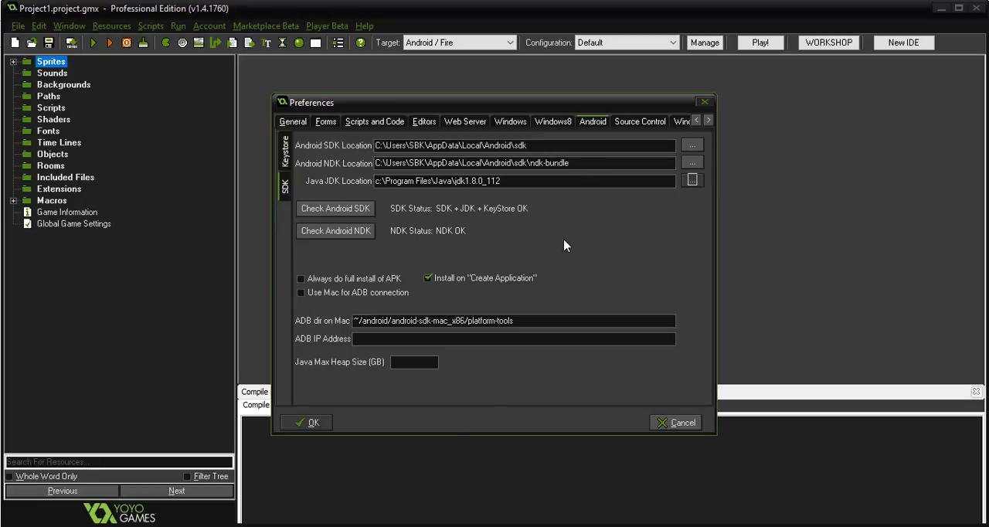
{"action": "left_click", "coordinate": [307, 423]}
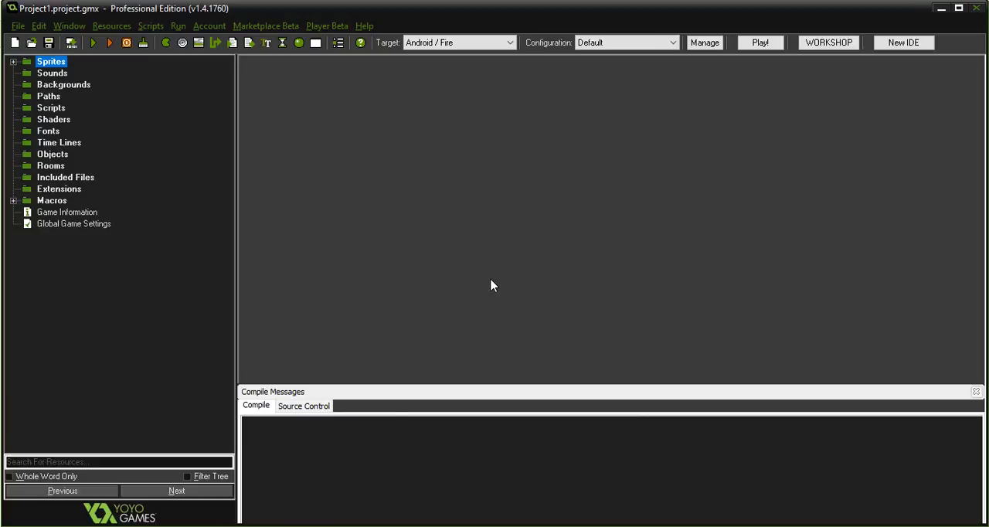